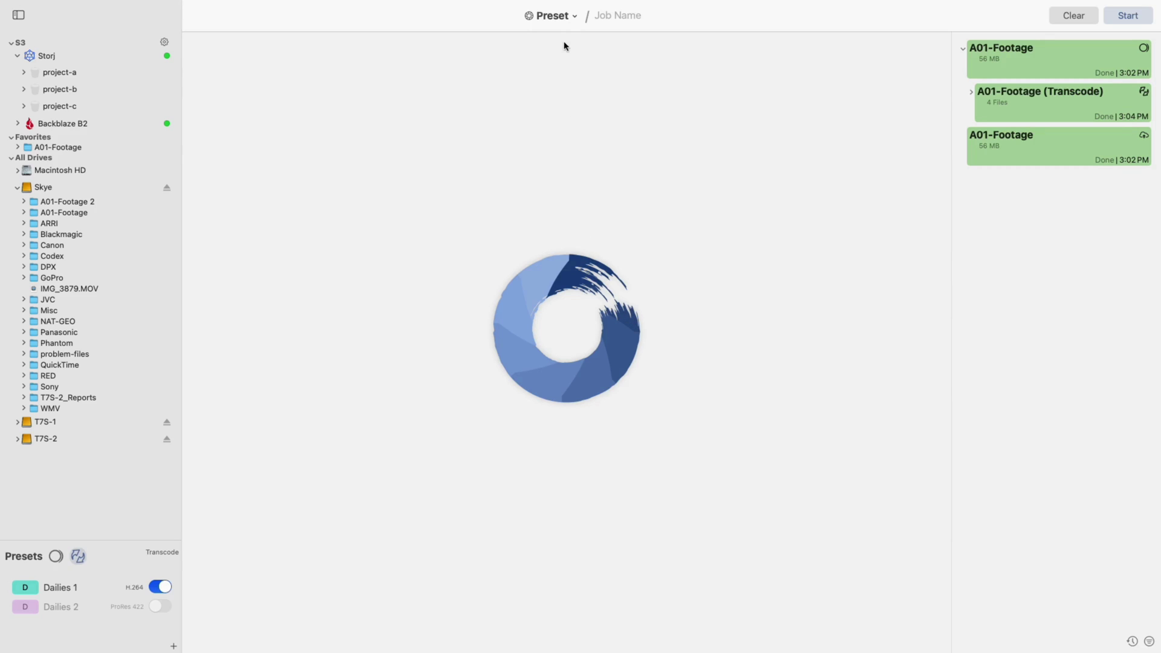
# Open the workflow type list and dismiss it, leaving the Preset workflow unchanged
pyautogui.click(575, 17)
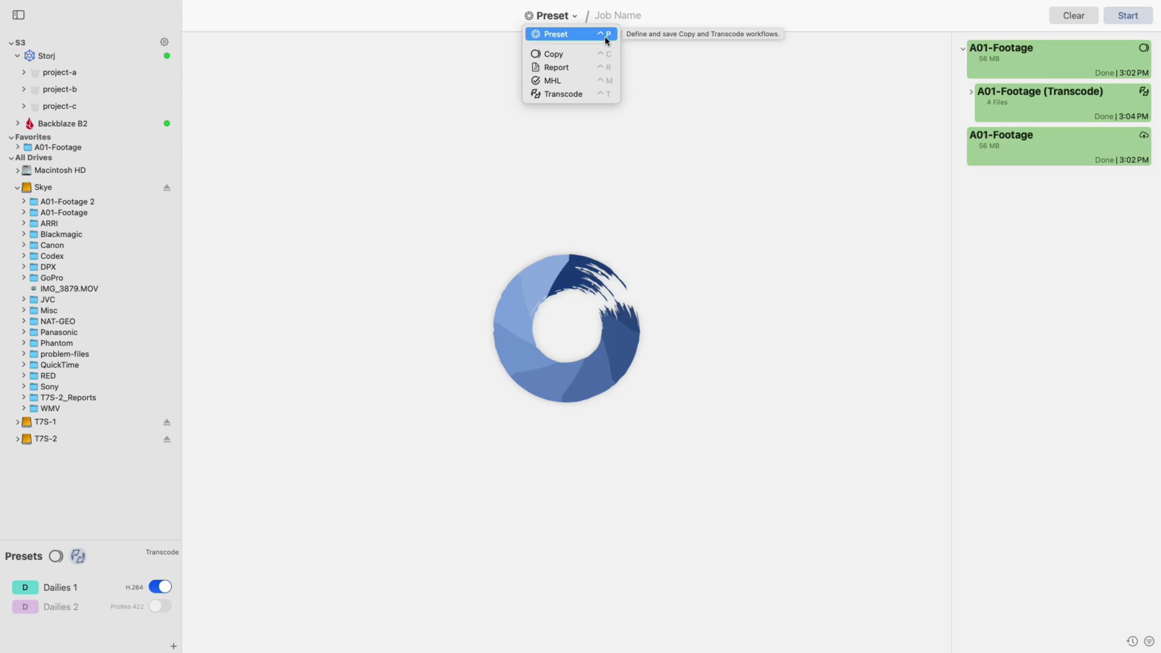
pyautogui.click(583, 36)
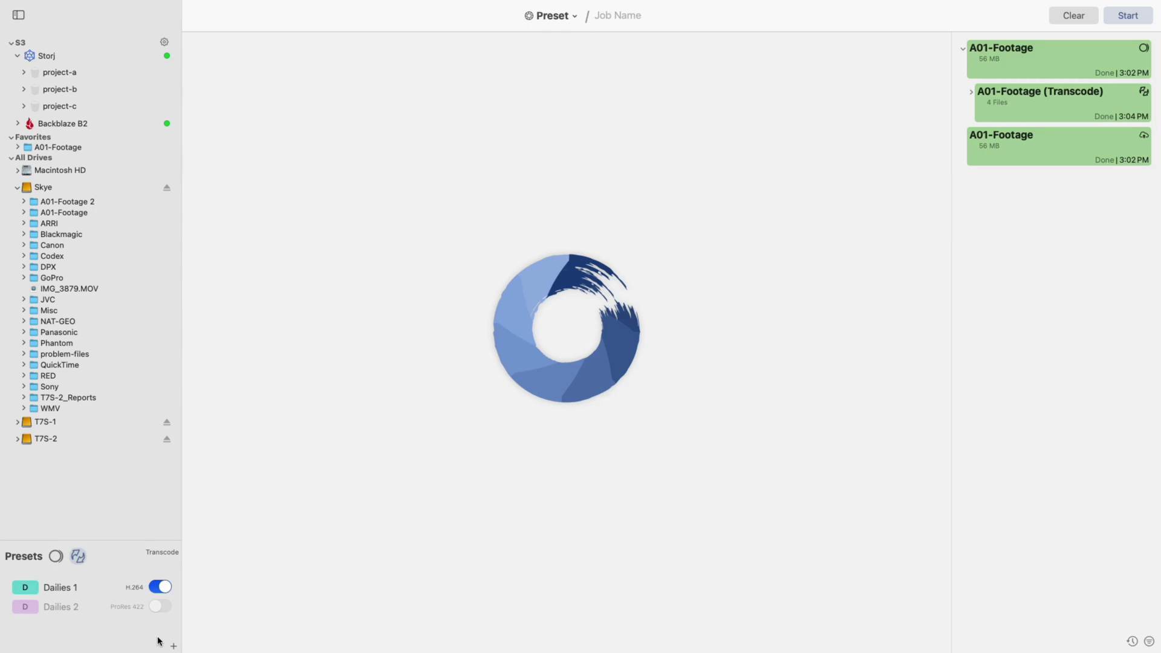
# Start a new preset named Dailies3 with a green colour and the ProRes 4444 codec
pyautogui.click(174, 646)
pyautogui.click(177, 542)
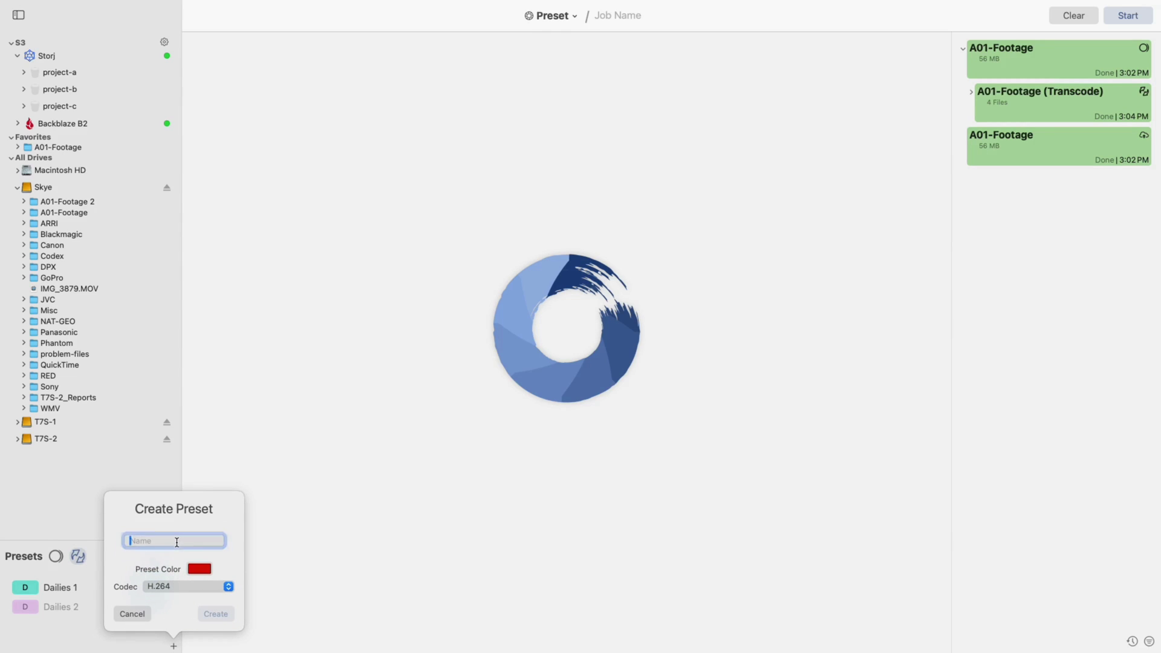
pyautogui.write('Dailies3')
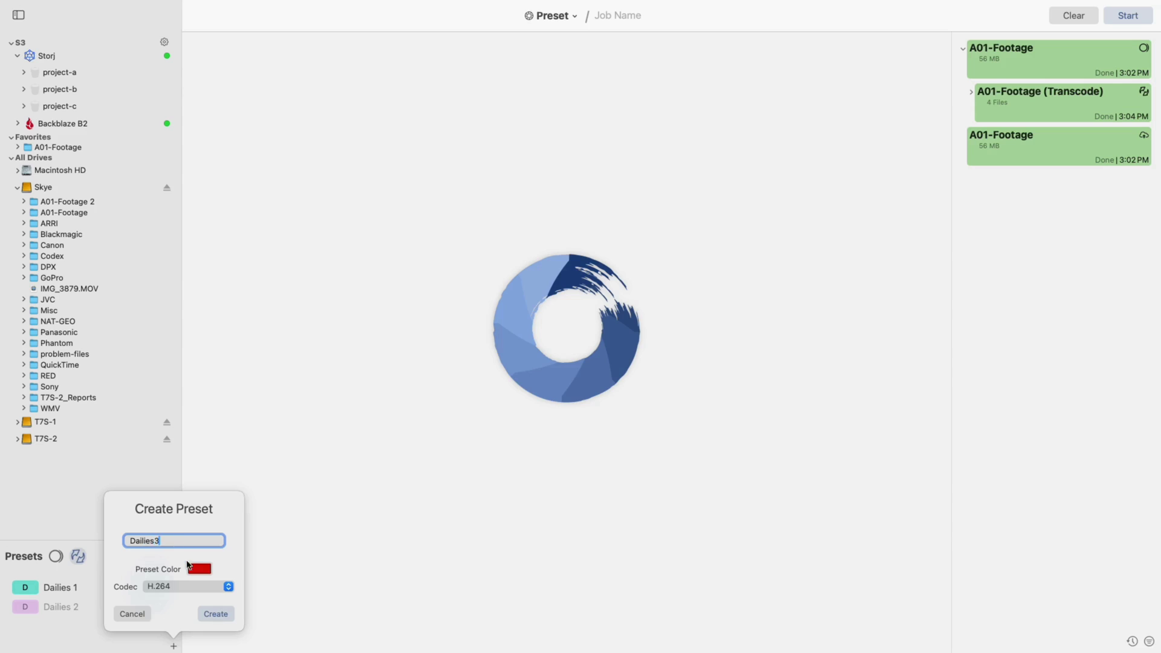
pyautogui.click(188, 566)
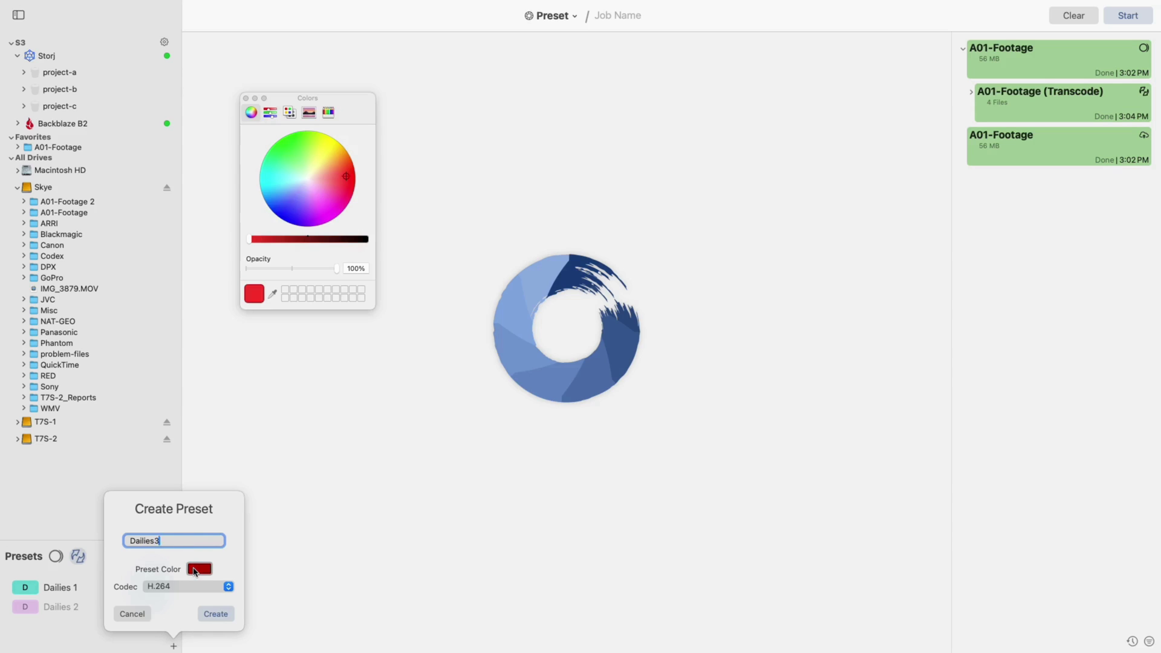
pyautogui.click(295, 157)
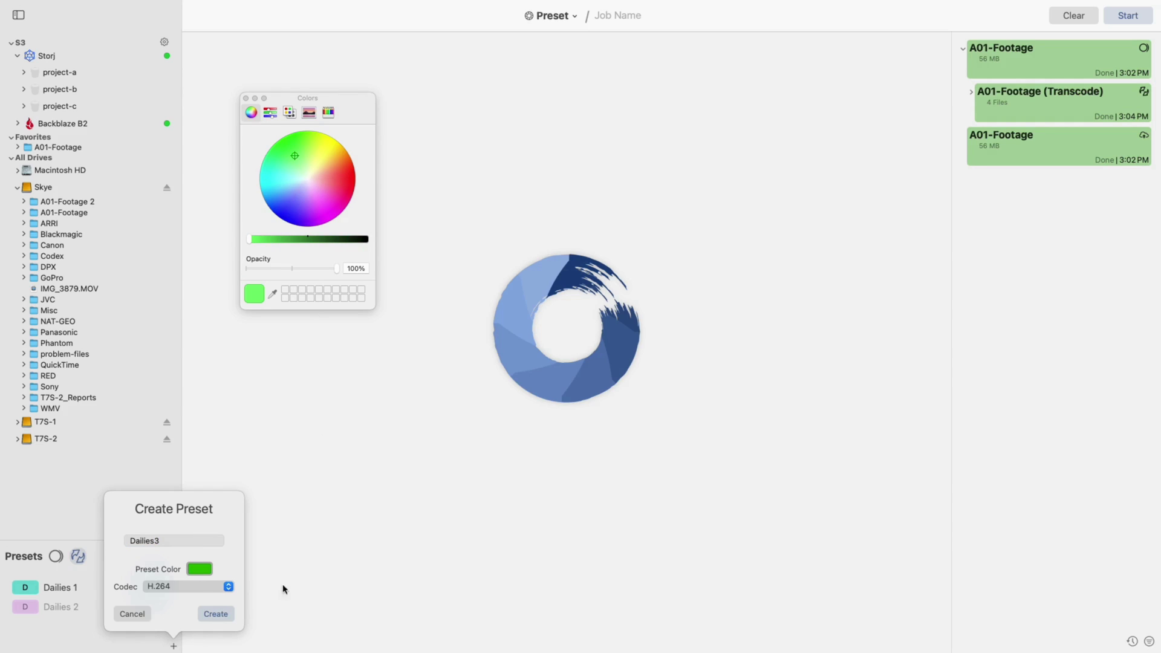
pyautogui.click(223, 590)
pyautogui.click(204, 616)
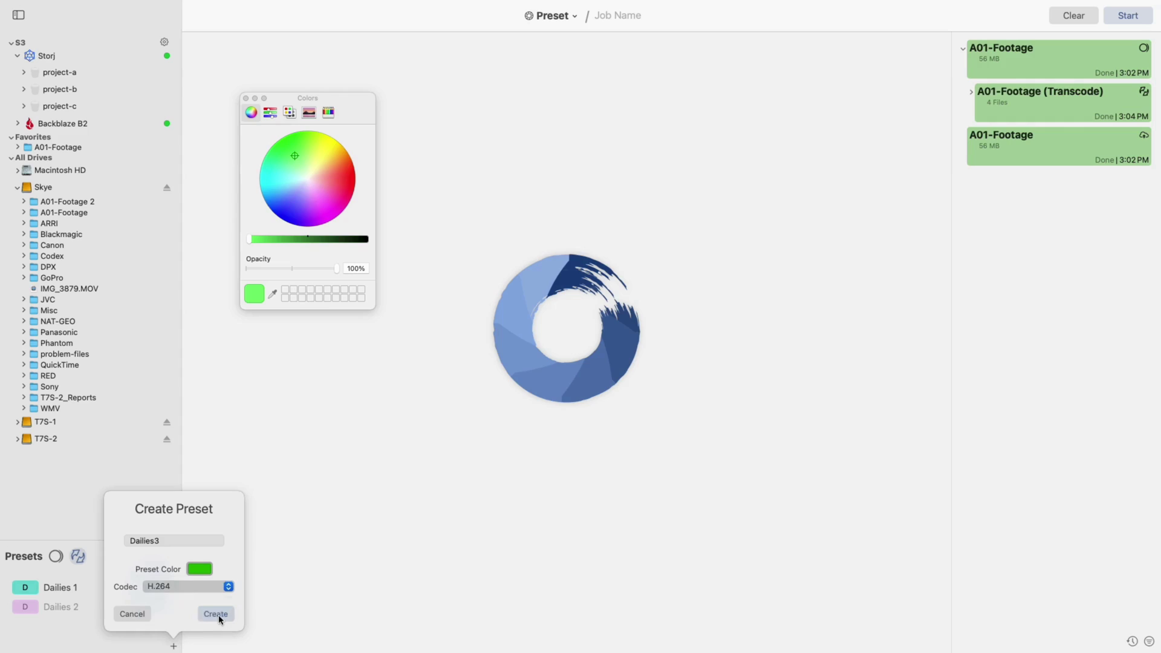
# Create the Dailies3 preset and add the T7S-2 drive as its output destination
pyautogui.click(221, 615)
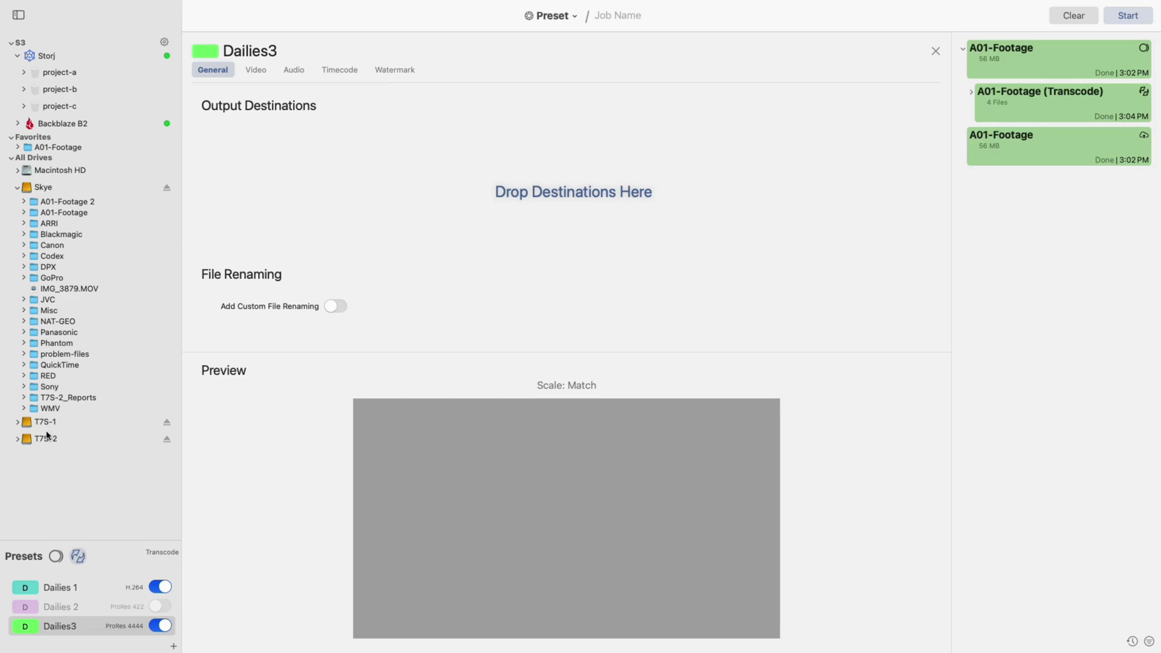
pyautogui.moveTo(48, 439); pyautogui.dragTo(306, 181)
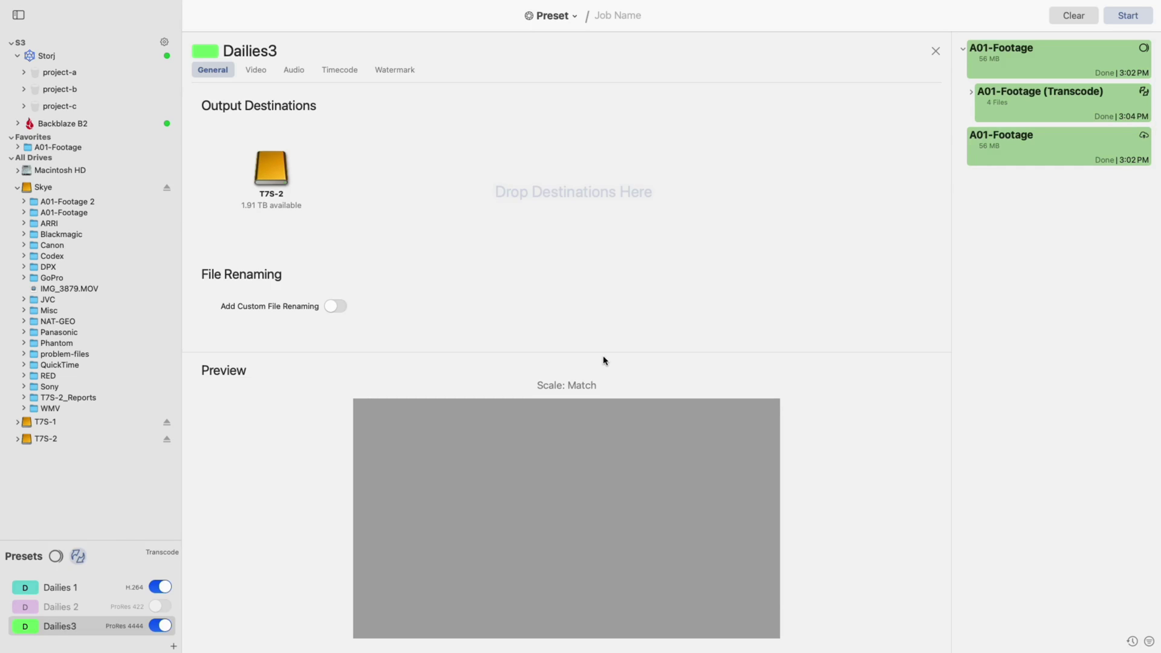
# Review Dailies3's video and audio settings, then bring up its timecode settings
pyautogui.click(257, 71)
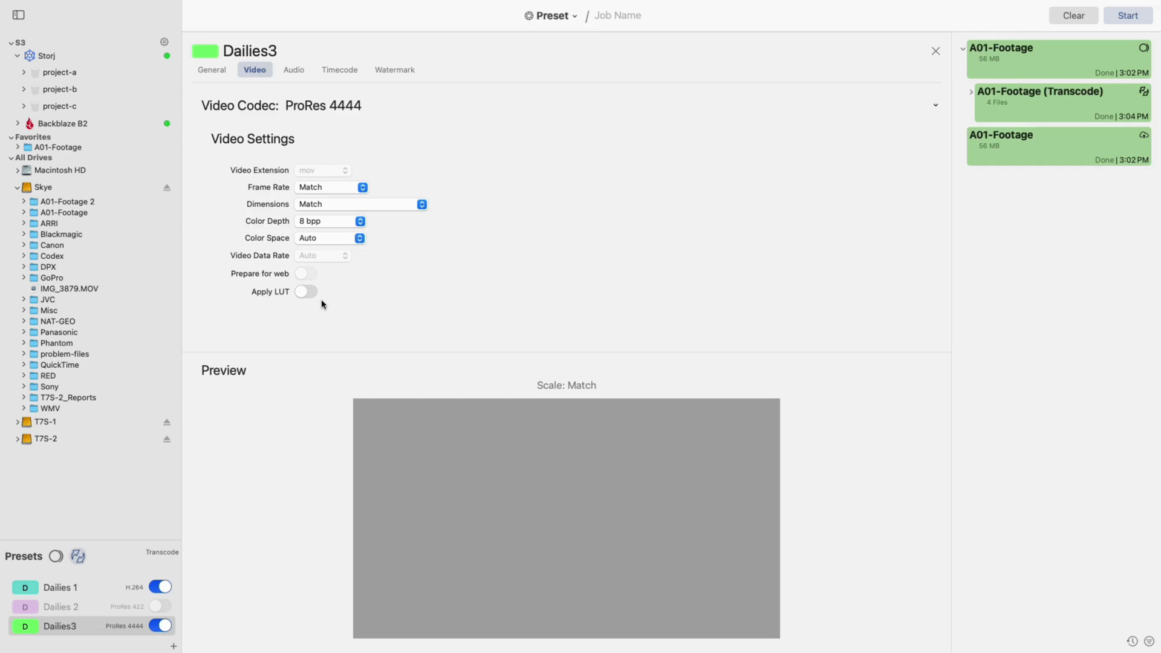
pyautogui.click(299, 74)
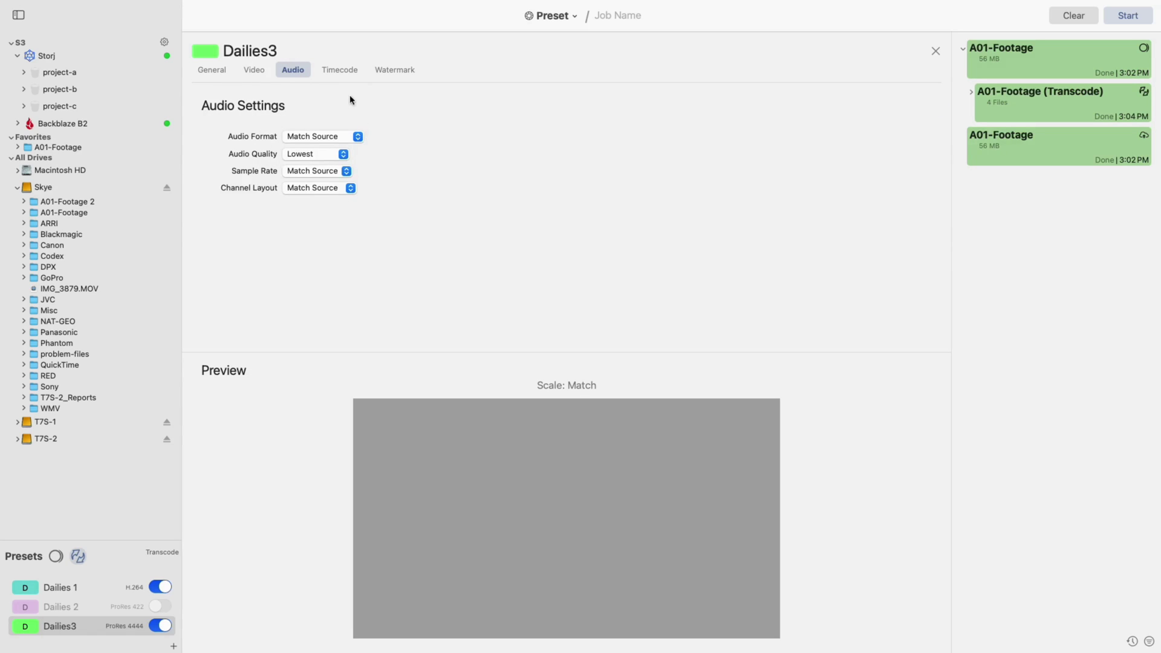
pyautogui.click(339, 72)
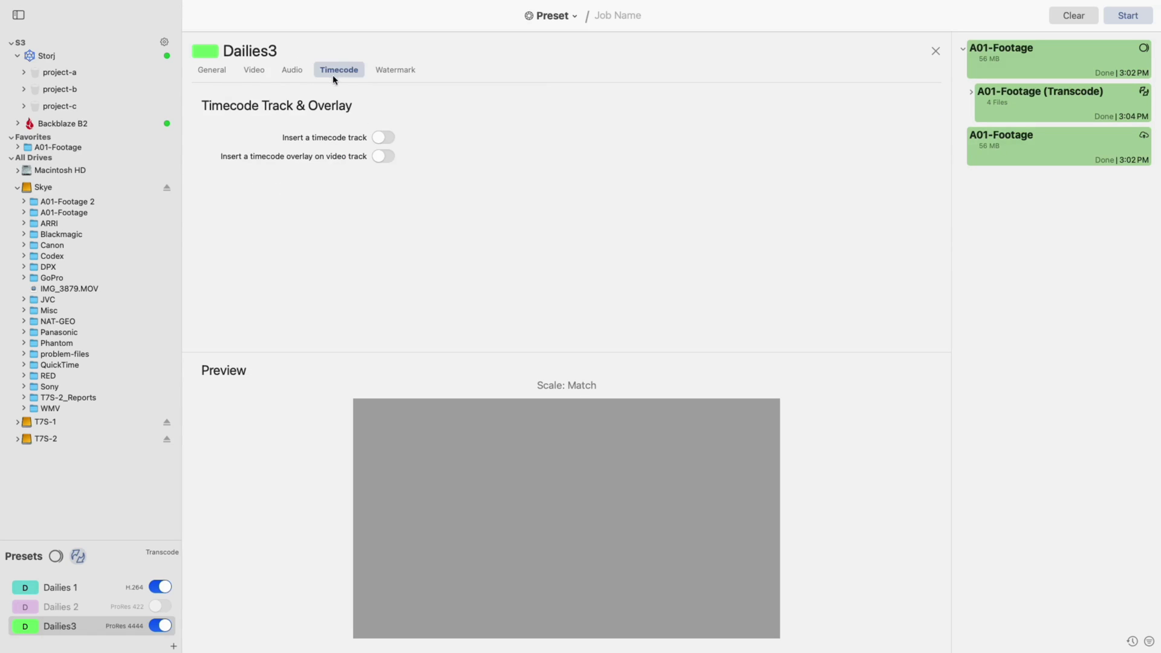
# Turn on both the timecode track and the timecode overlay for Dailies3
pyautogui.click(378, 139)
pyautogui.click(383, 158)
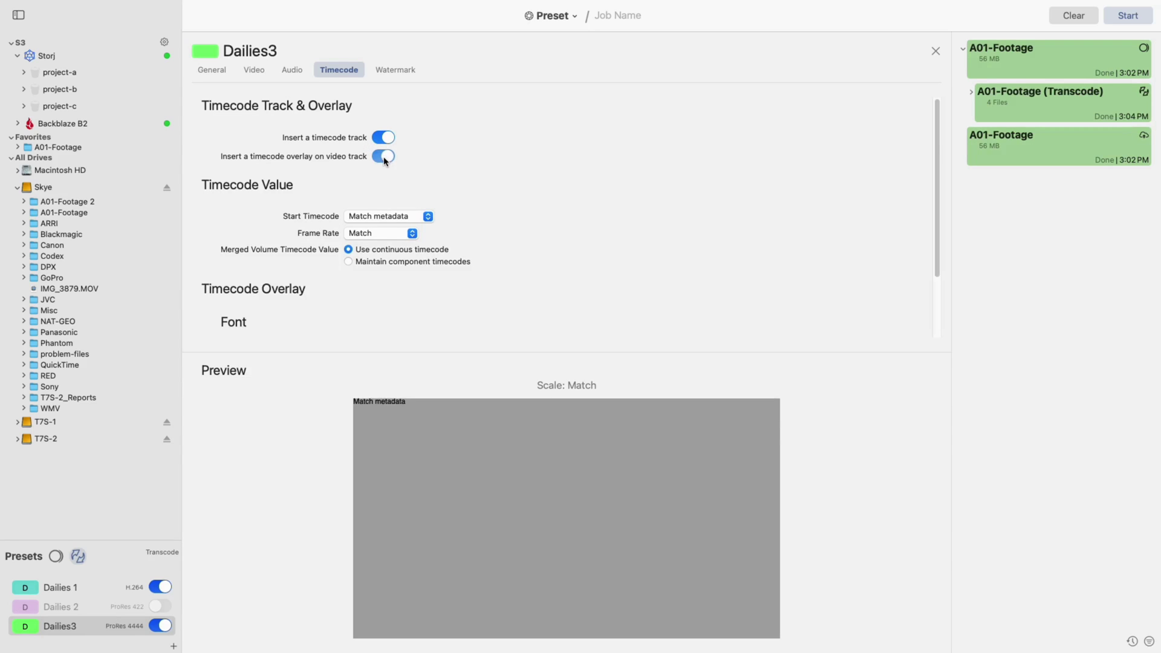
pyautogui.scroll(-3, 395, 203)
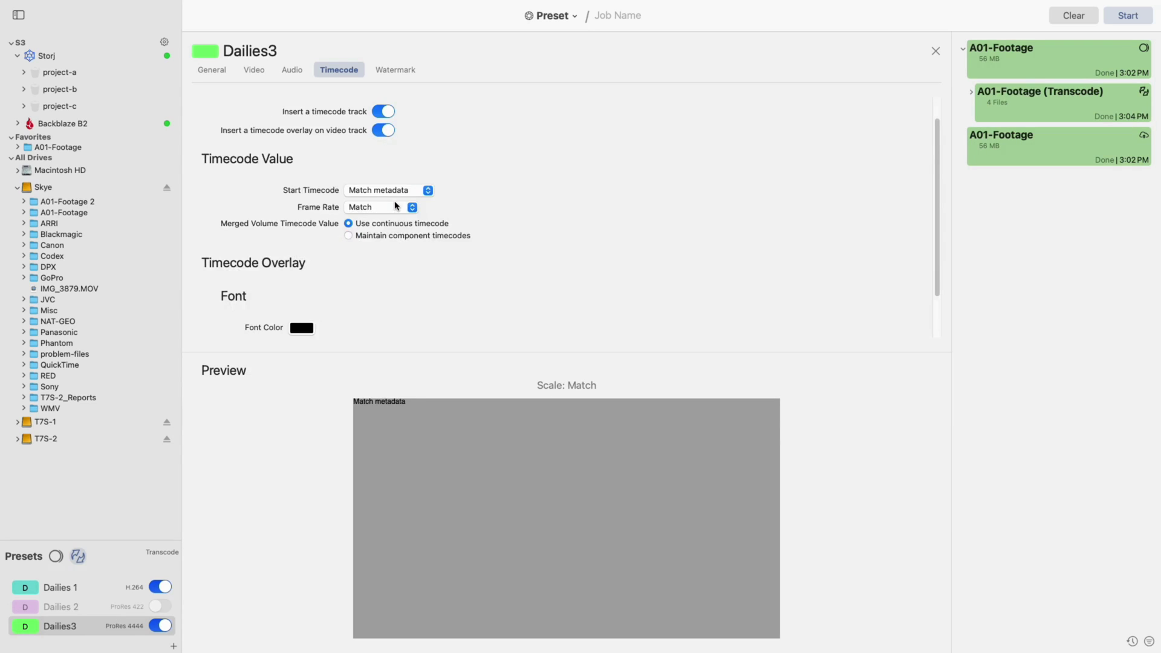
pyautogui.scroll(-1, 396, 205)
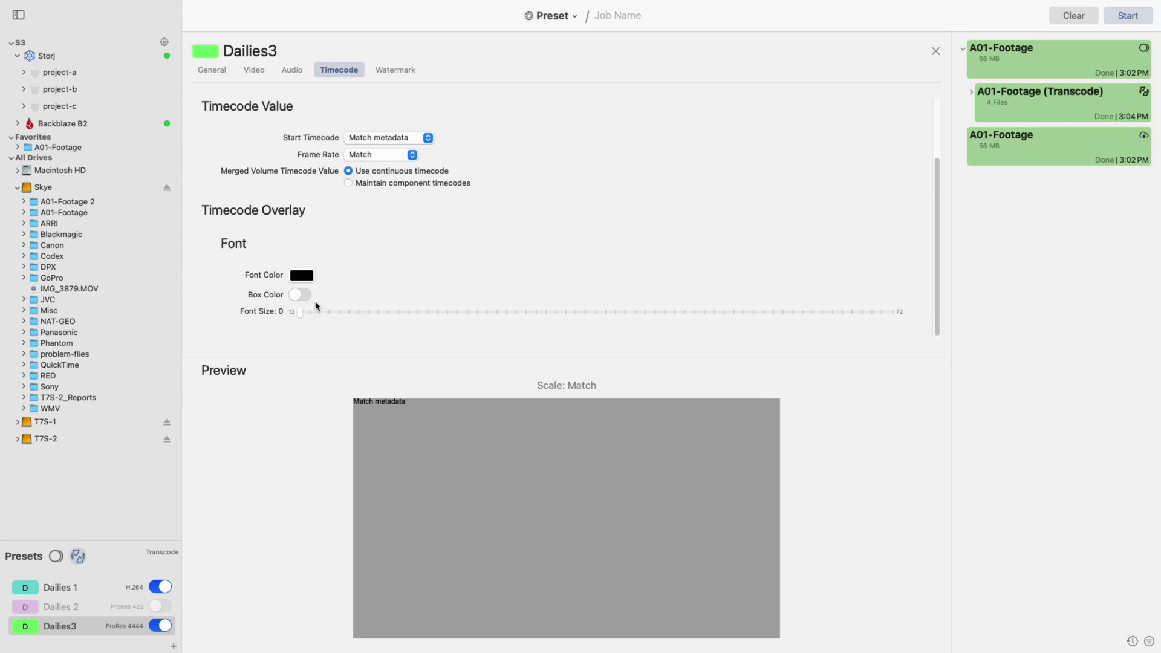
# Set the timecode overlay font size to 24 and place it at the frame's top-right
pyautogui.click(301, 275)
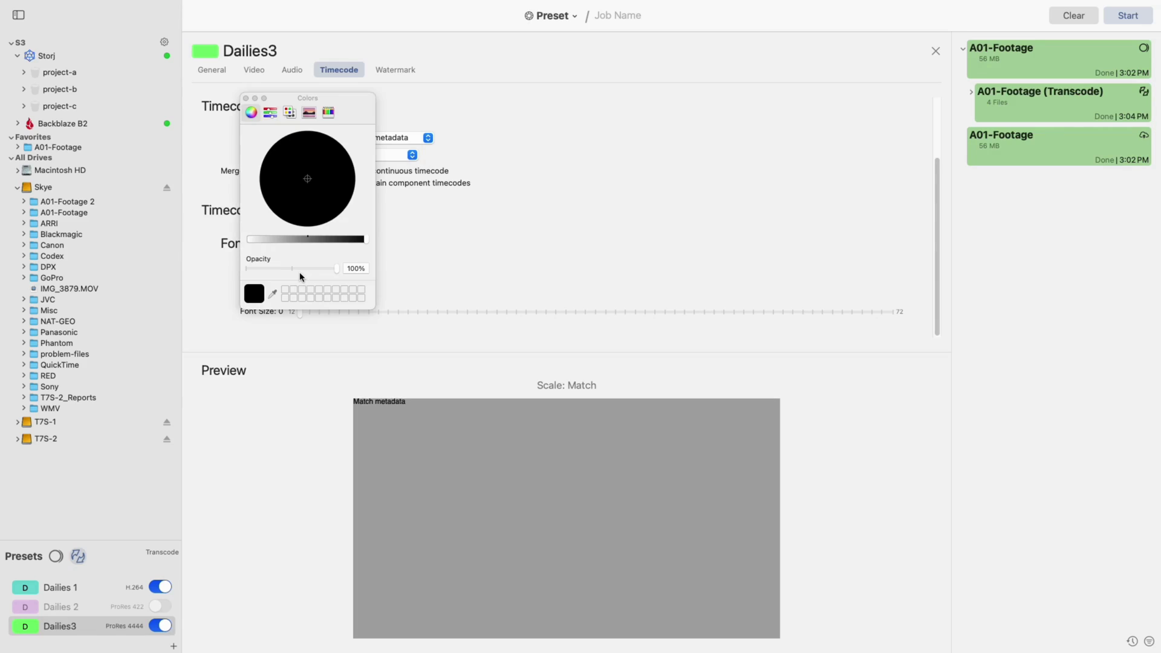
pyautogui.click(245, 98)
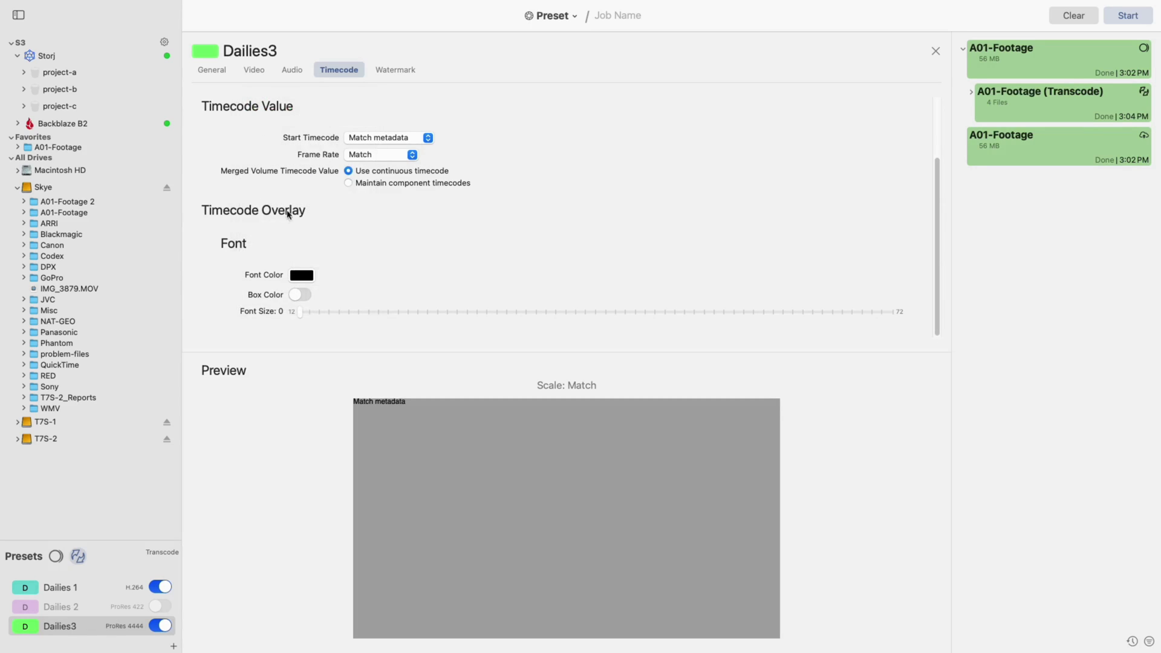
pyautogui.click(302, 296)
pyautogui.click(303, 295)
pyautogui.moveTo(302, 313); pyautogui.dragTo(422, 311)
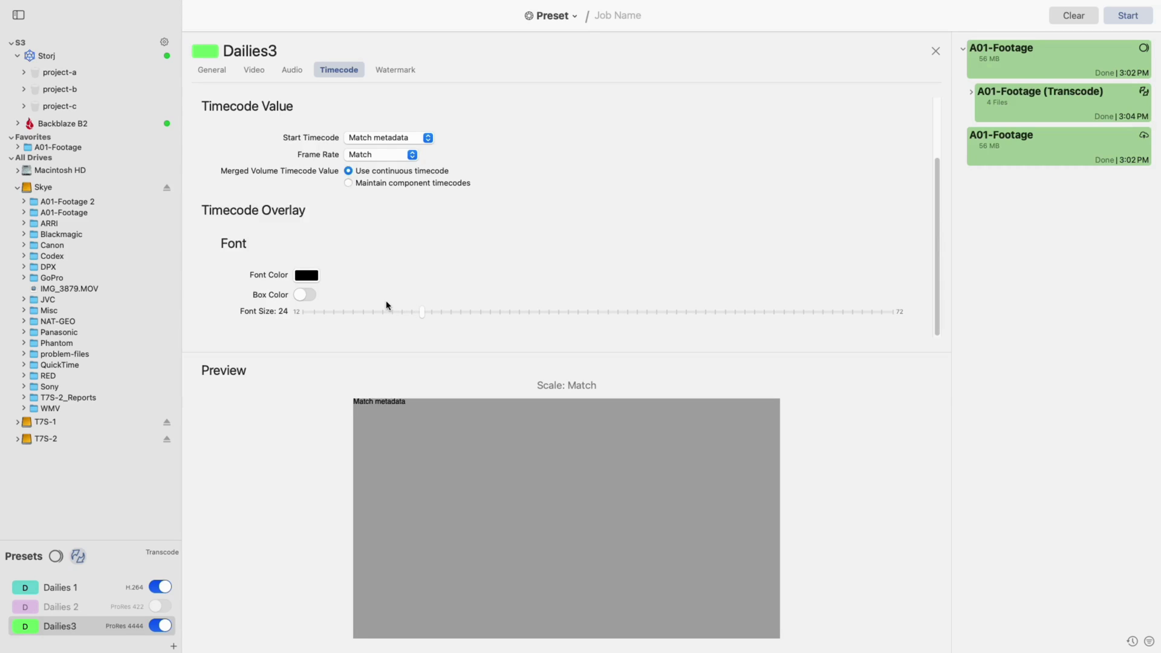
pyautogui.moveTo(531, 513); pyautogui.dragTo(759, 407)
# Enable filename watermark text with no image and centre it in the preview frame
pyautogui.click(396, 70)
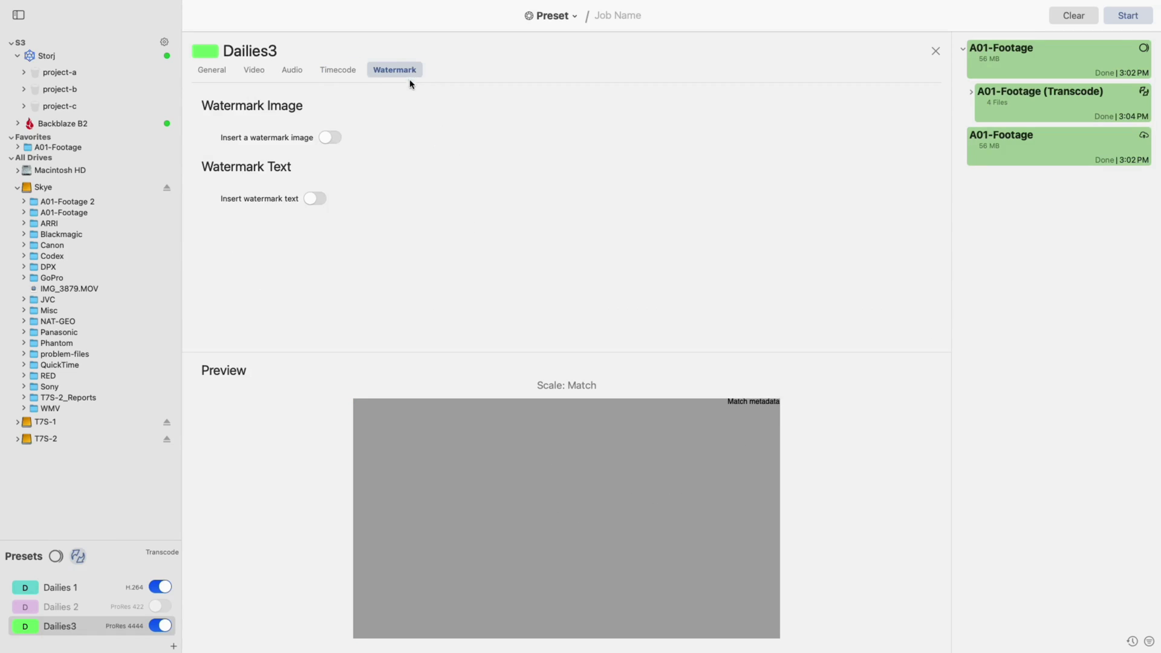
pyautogui.click(332, 138)
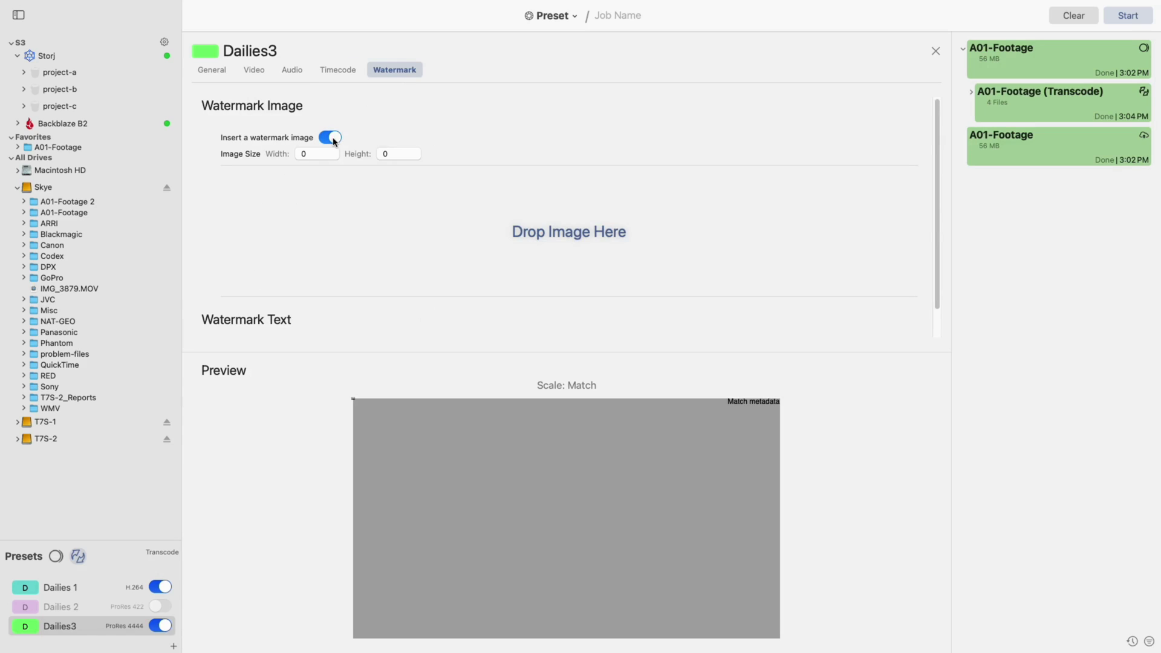
pyautogui.click(332, 139)
pyautogui.click(314, 198)
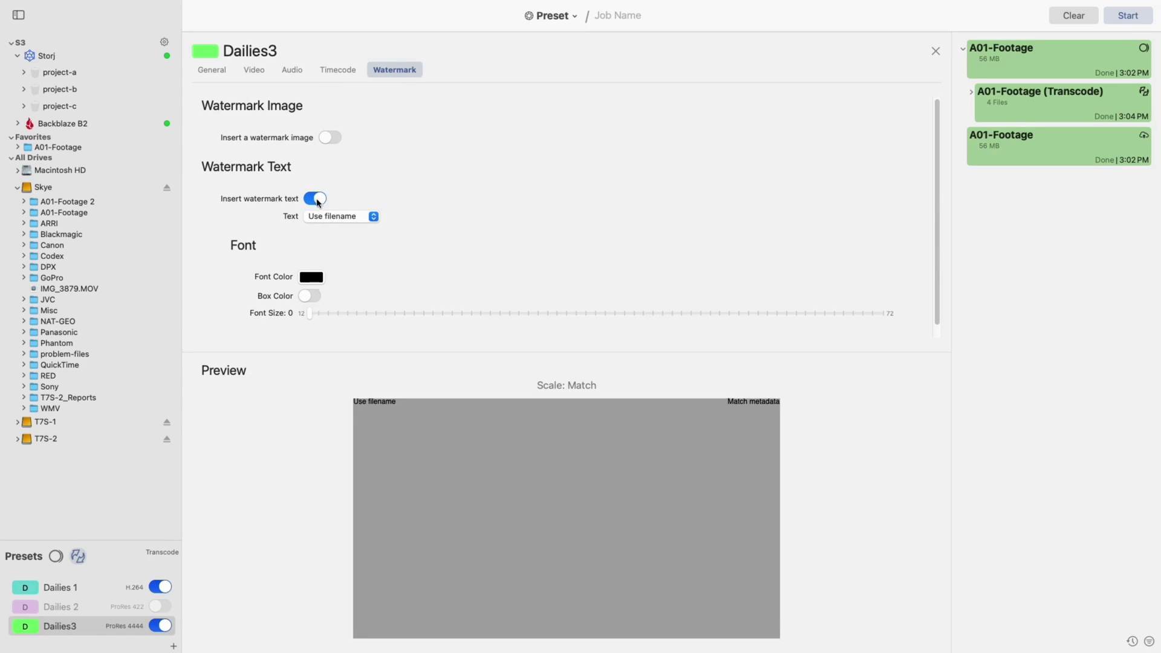
pyautogui.moveTo(386, 406); pyautogui.dragTo(552, 502)
# Close the Dailies3 preset editor after checking its right-click options menu
pyautogui.click(935, 53)
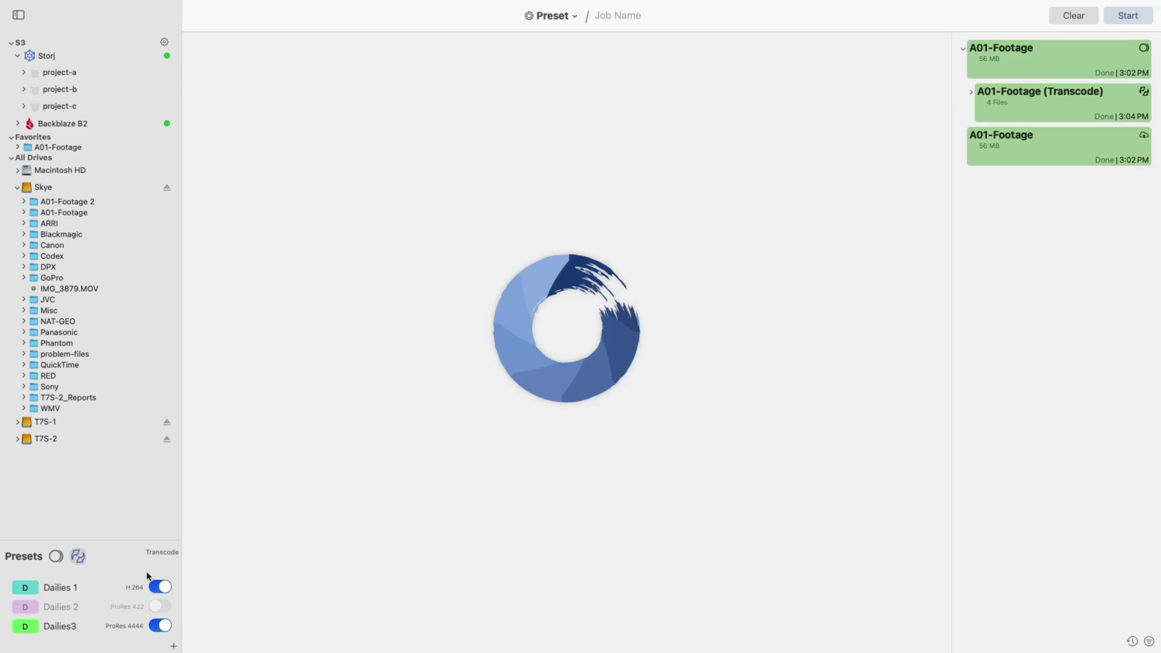
pyautogui.click(74, 631)
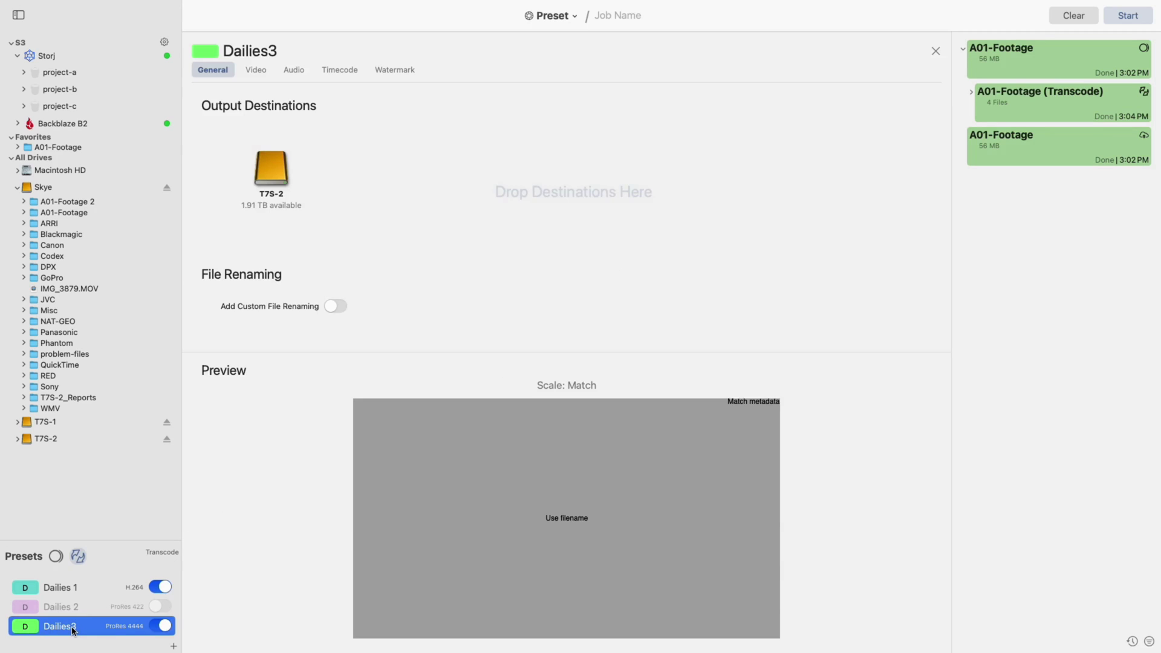
pyautogui.rightClick(73, 630)
pyautogui.moveTo(109, 566)
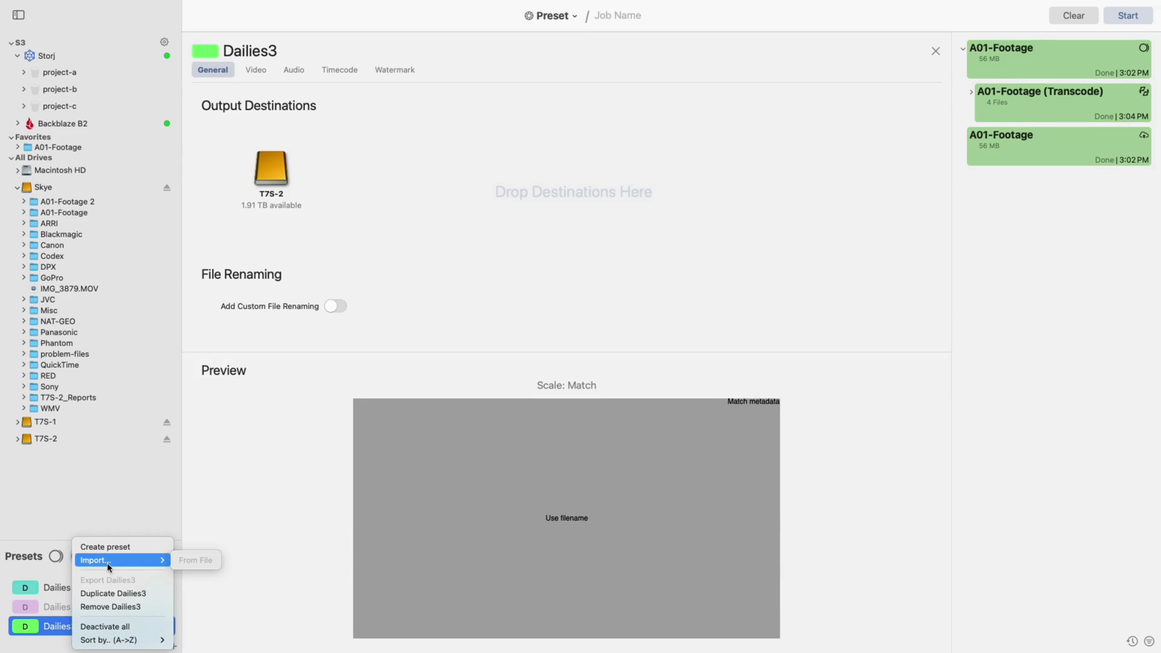
pyautogui.click(54, 645)
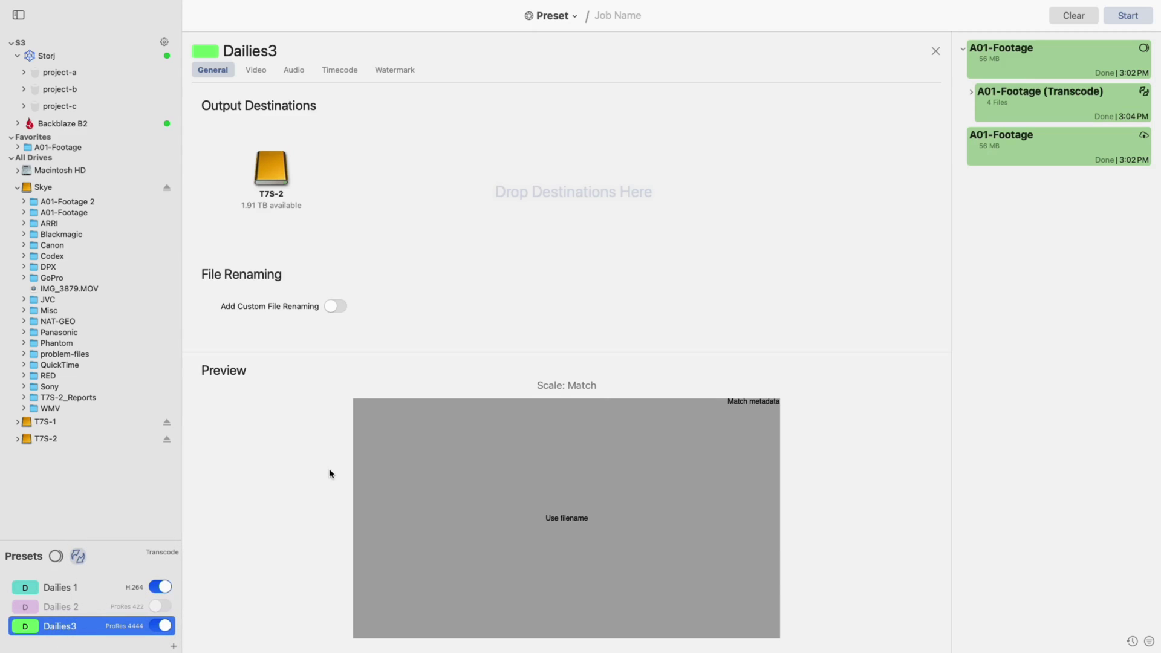
pyautogui.click(935, 52)
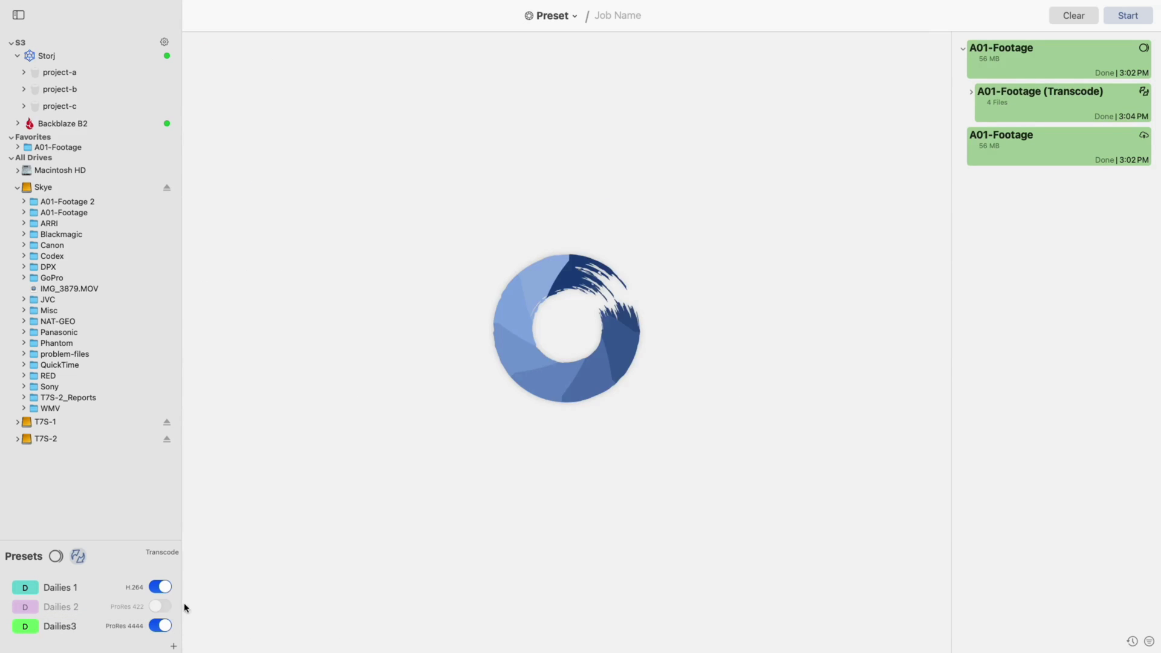
# Disable Dailies 1, add A01-Footage as the source and start transcoding with Dailies3
pyautogui.click(162, 587)
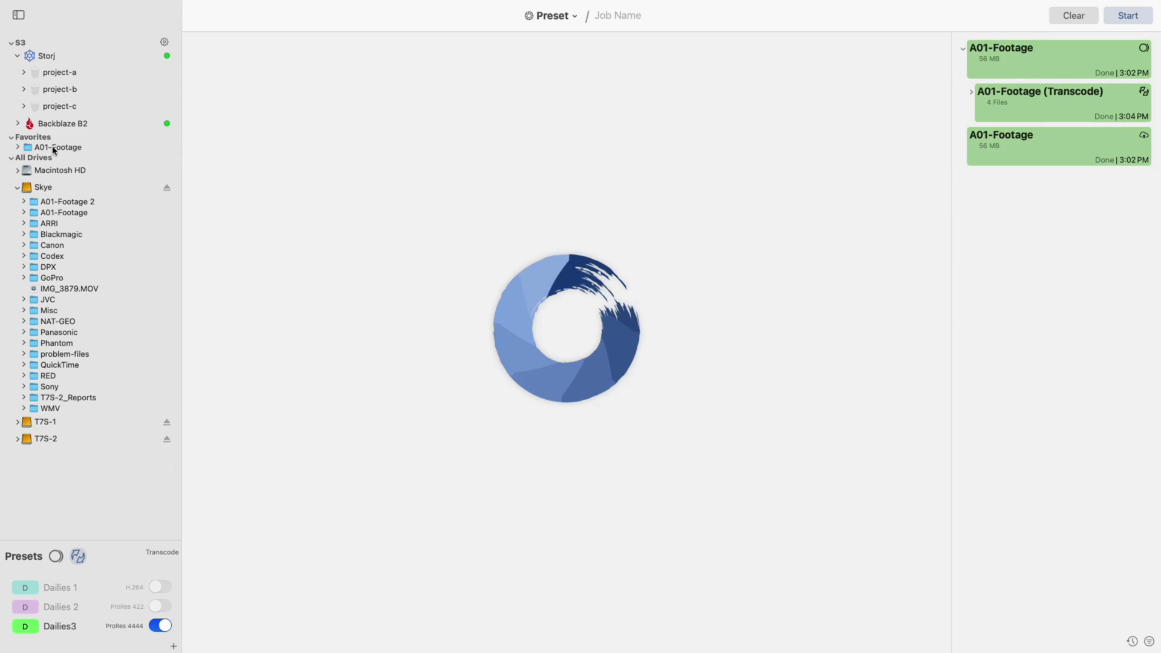
pyautogui.moveTo(53, 149); pyautogui.dragTo(302, 205)
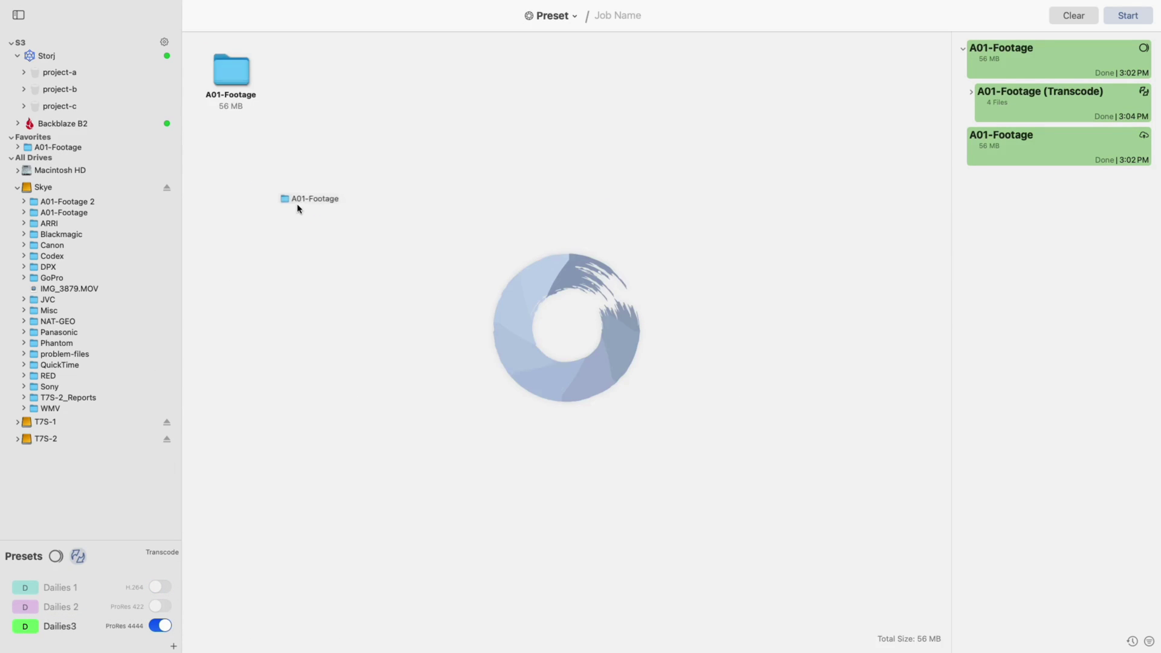
pyautogui.click(1131, 19)
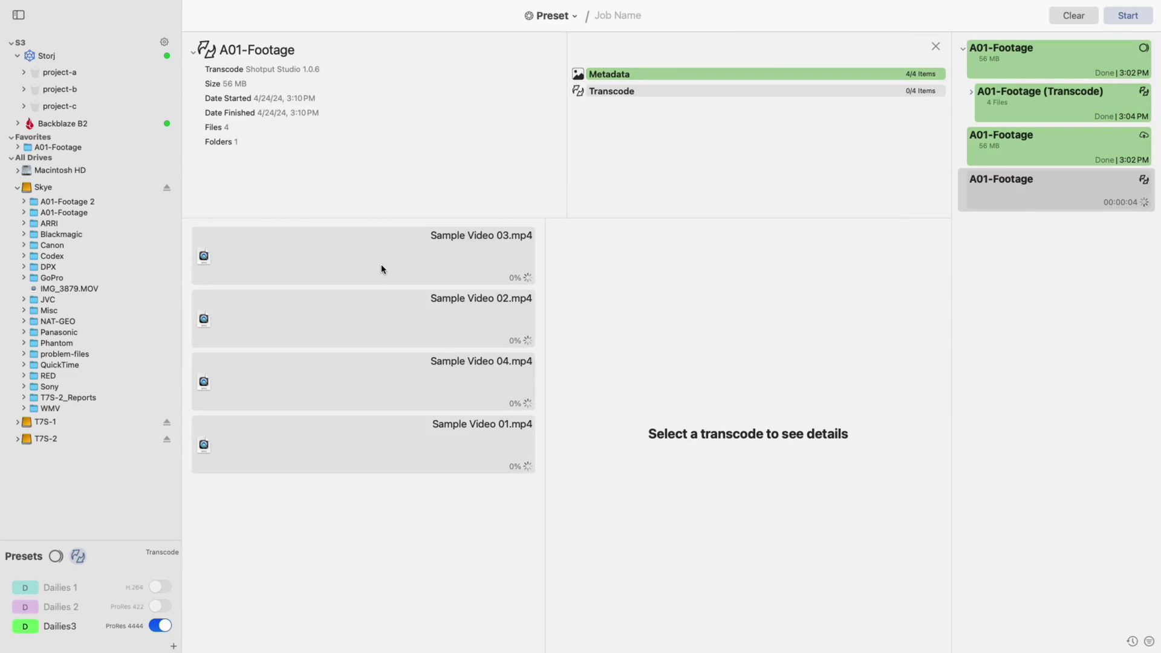
# Preview the transcoded Sample Video 01, 04 and 02 files in the finished job
pyautogui.click(409, 426)
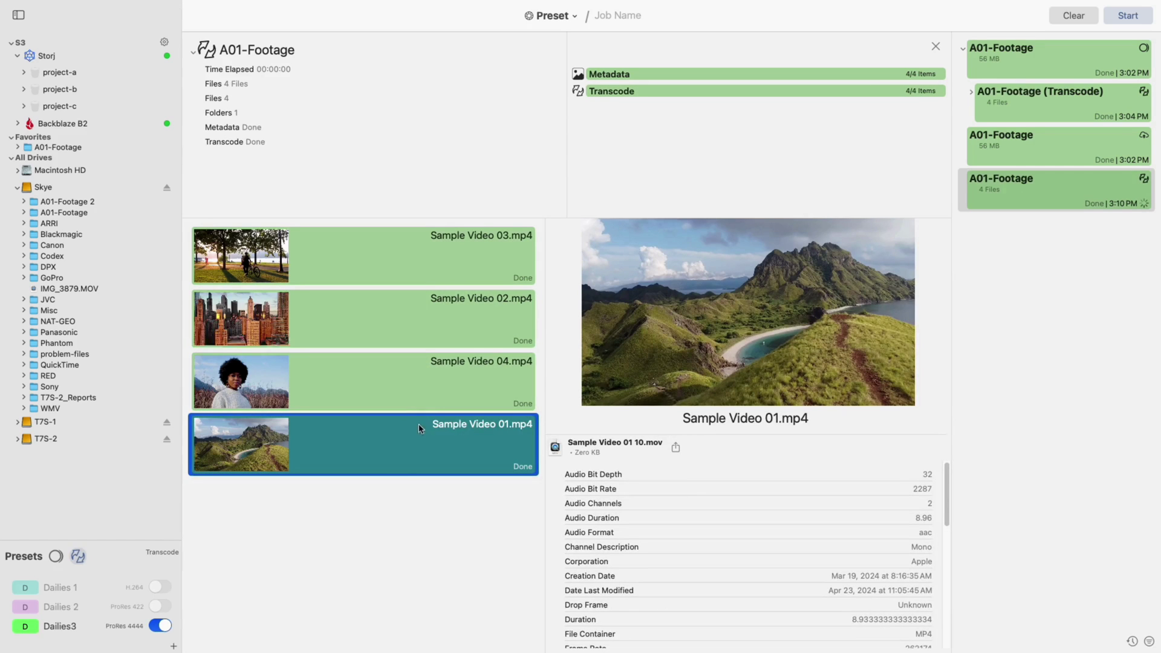
pyautogui.click(445, 375)
pyautogui.click(436, 320)
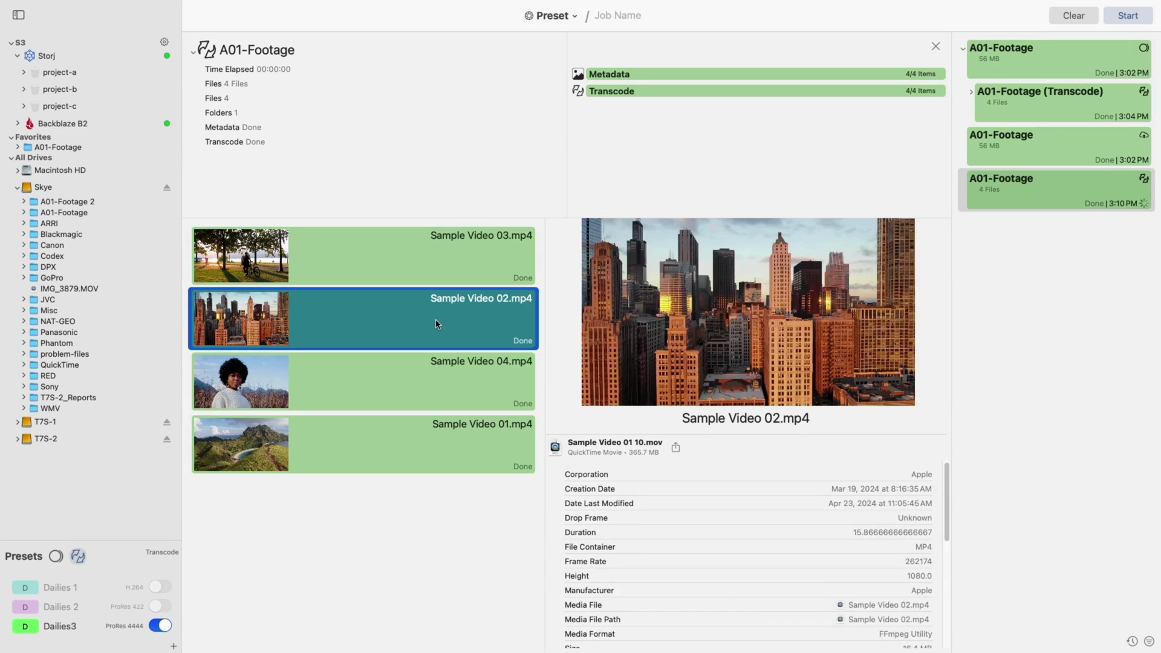
pyautogui.scroll(-10, 626, 511)
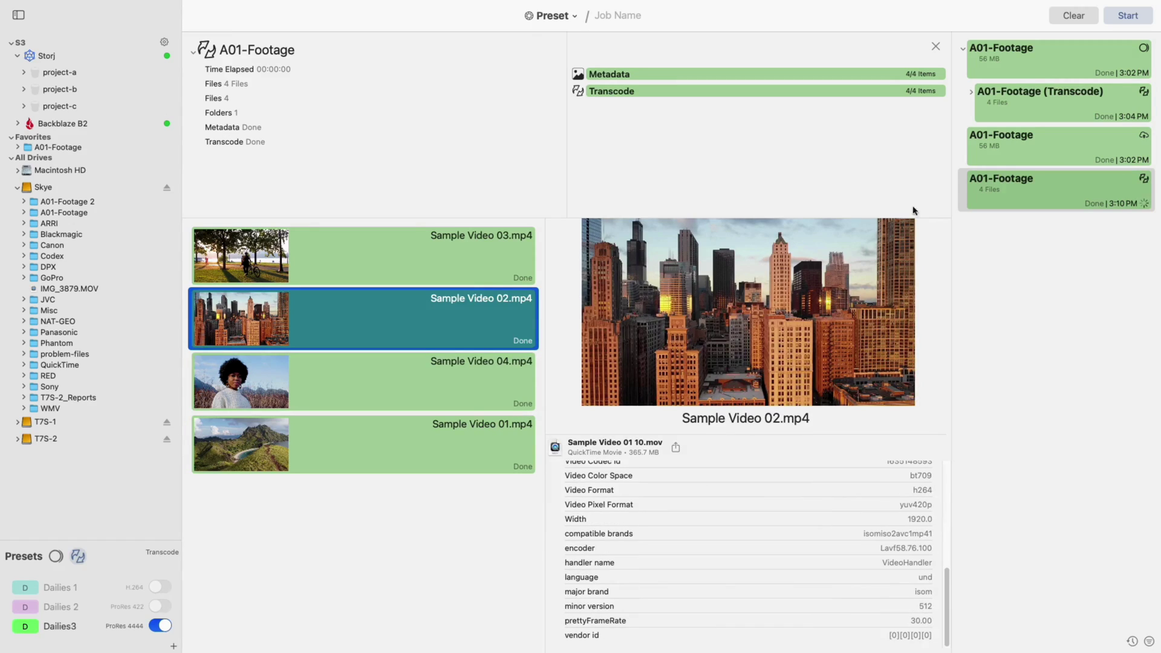
# Close the finished job details, switch the workflow to Transcode, and open the preset picker
pyautogui.click(936, 48)
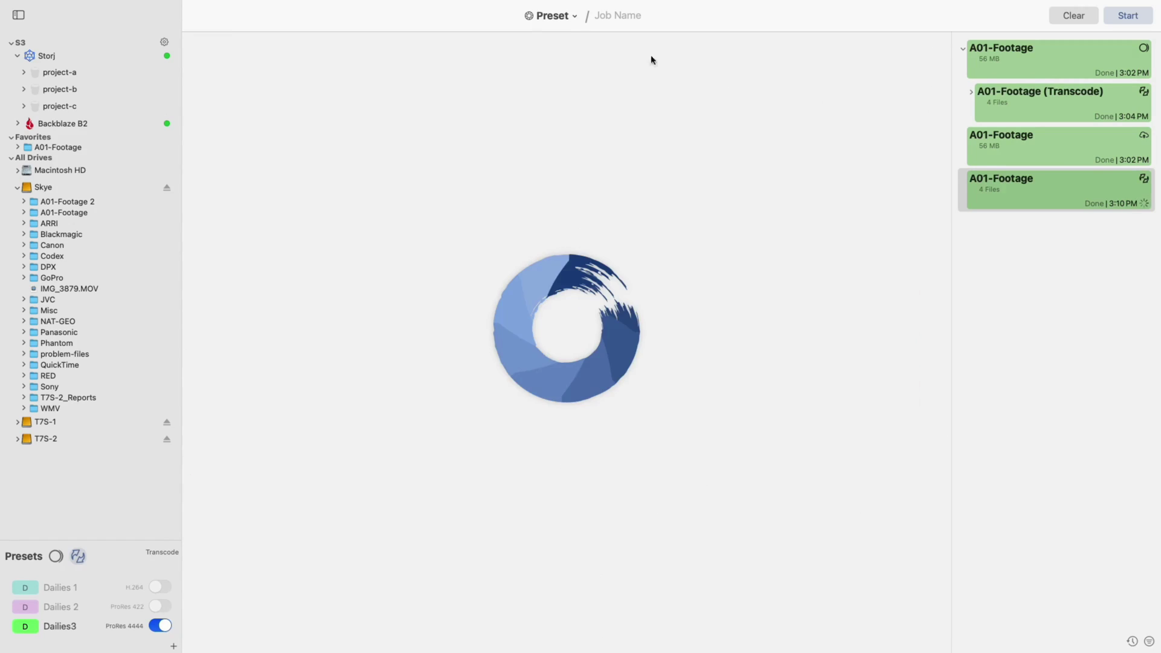
pyautogui.click(573, 16)
pyautogui.click(551, 95)
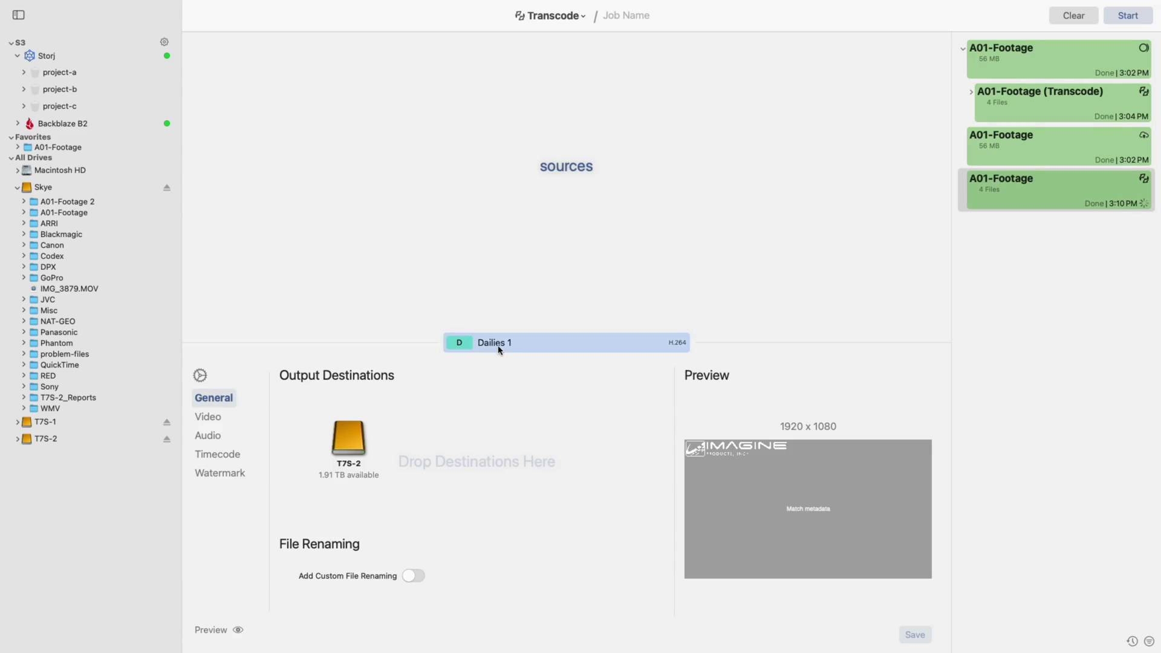
pyautogui.click(513, 344)
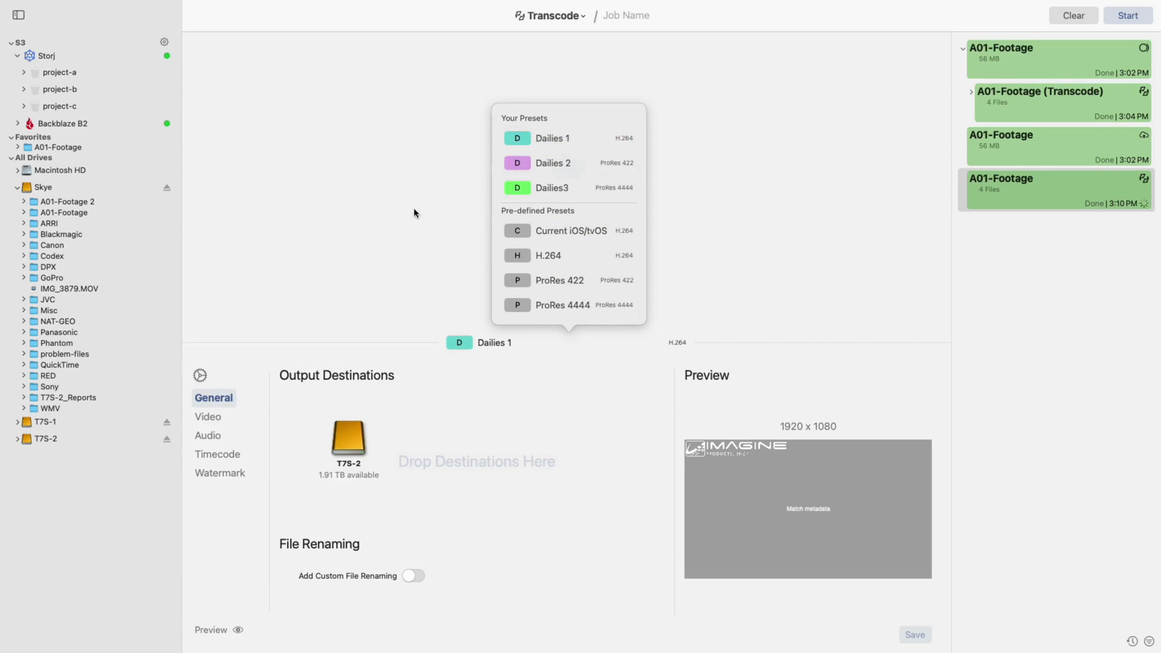
# Keep Dailies 1, add A01-Footage as the source, and try mp4 before resetting the extension to mov
pyautogui.click(390, 241)
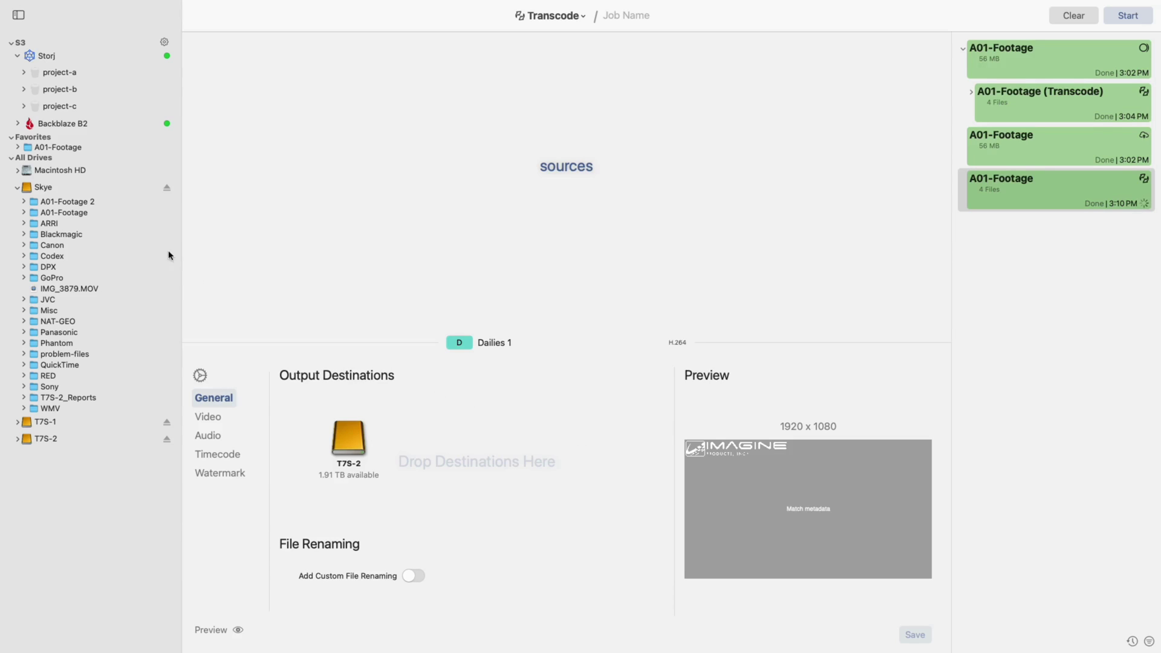
pyautogui.moveTo(61, 148); pyautogui.dragTo(417, 158)
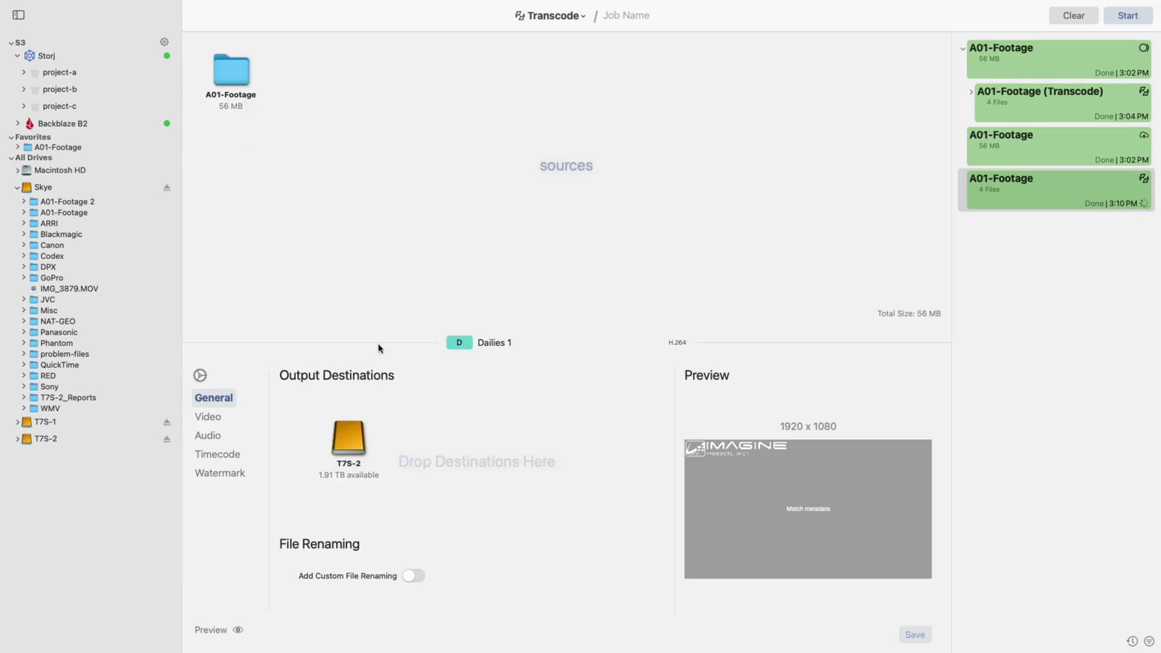
pyautogui.click(208, 417)
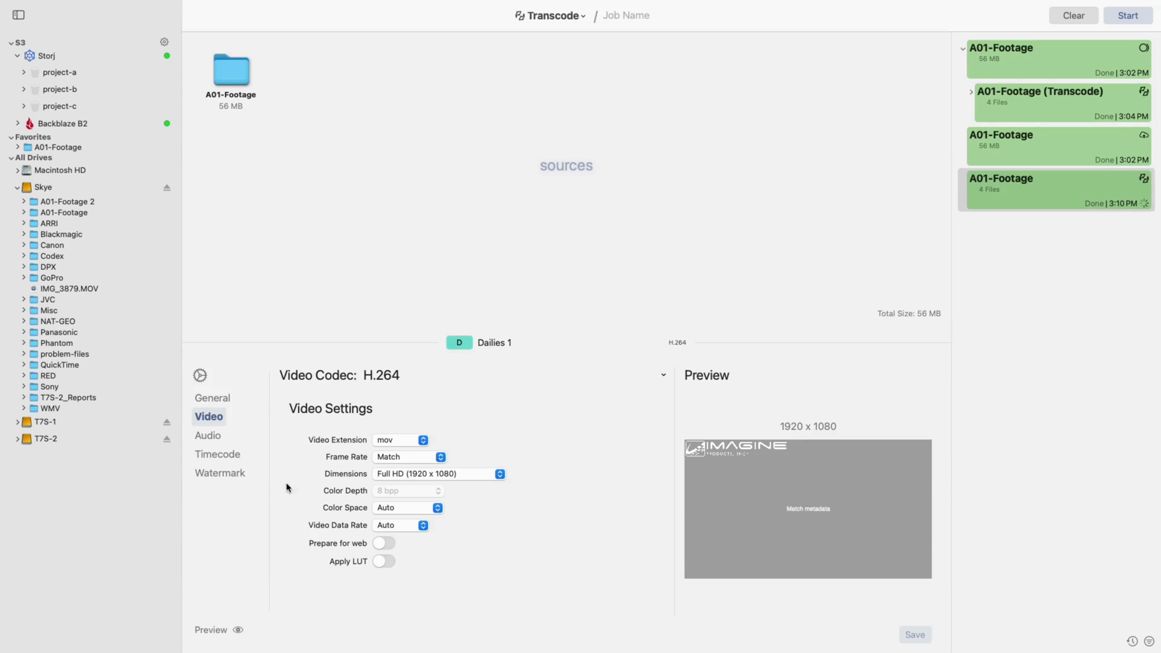
pyautogui.click(424, 441)
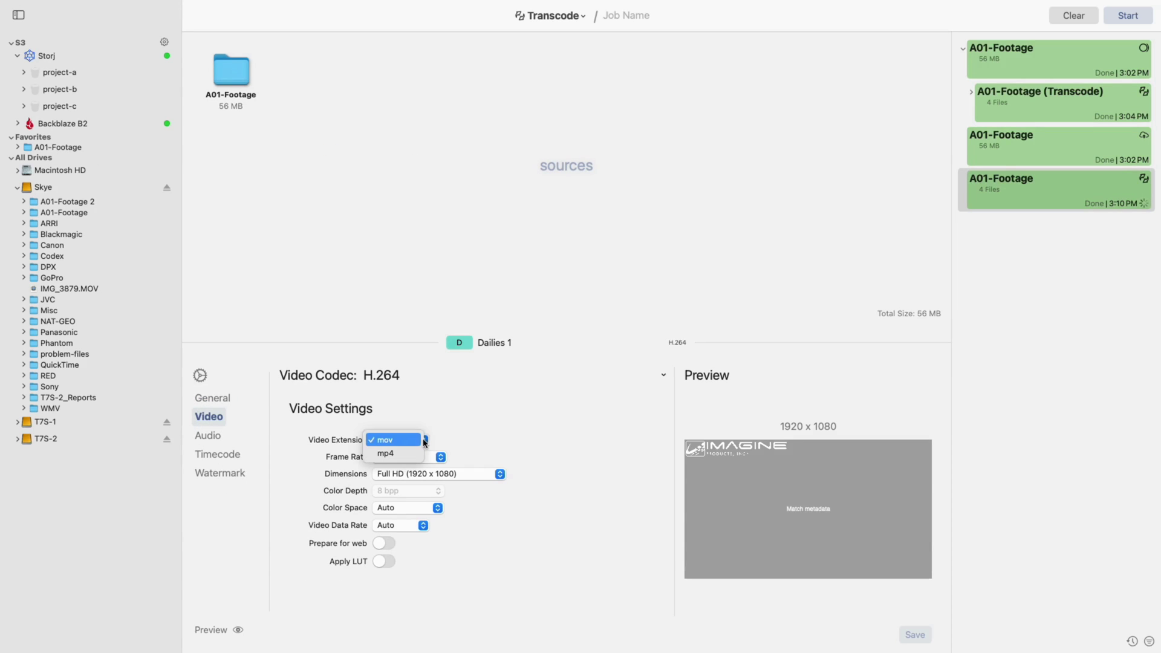
pyautogui.click(394, 455)
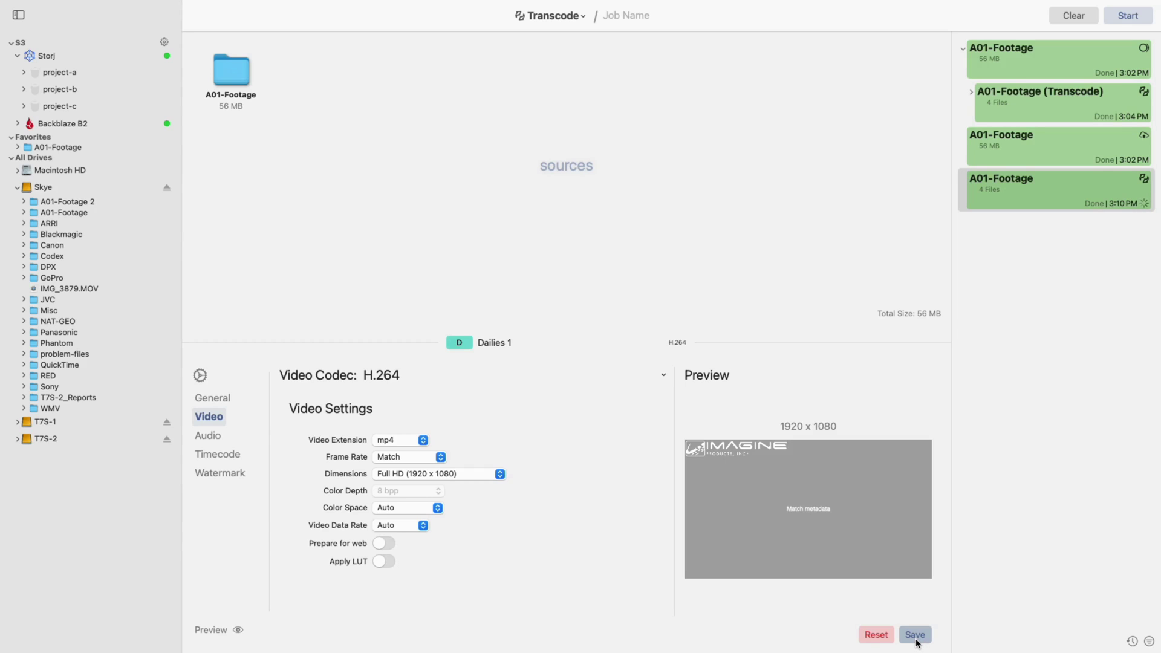
pyautogui.click(879, 637)
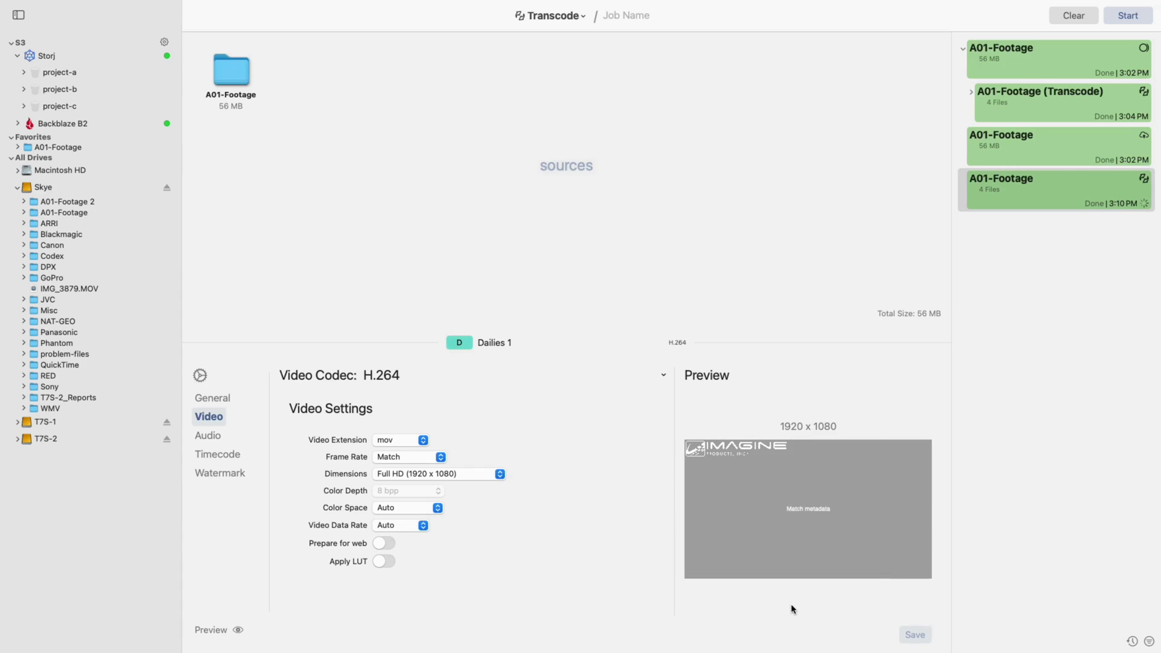
# Switch the video extension to mp4 and copy the changes into a new preset, Dailies 4
pyautogui.click(419, 443)
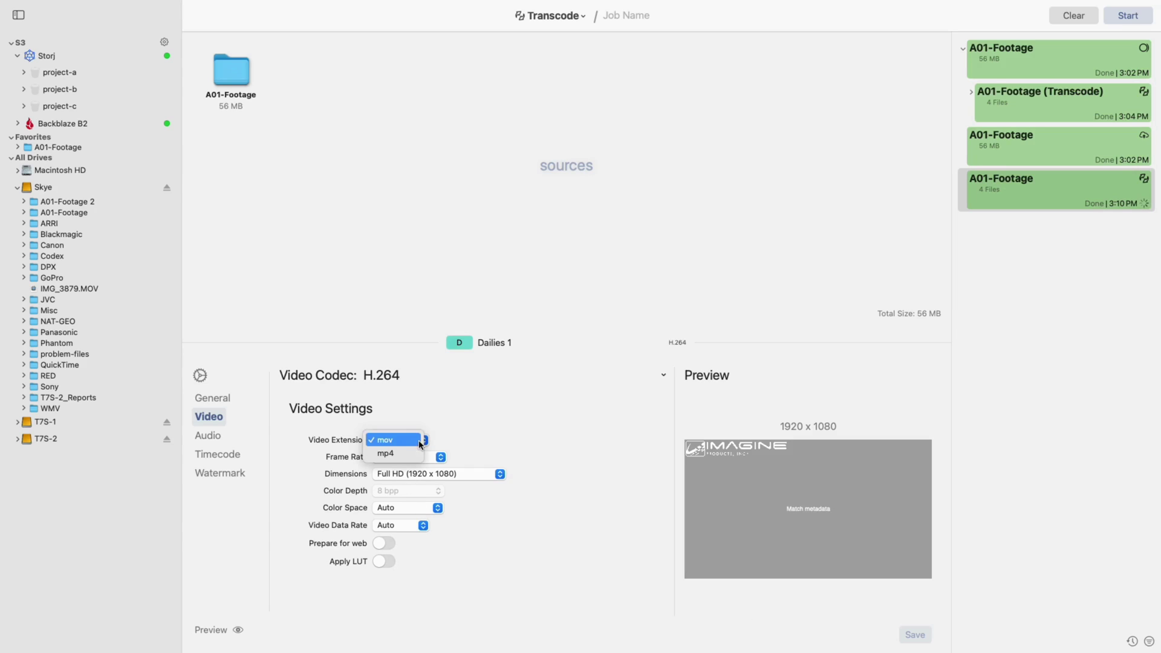
pyautogui.click(416, 454)
pyautogui.click(924, 638)
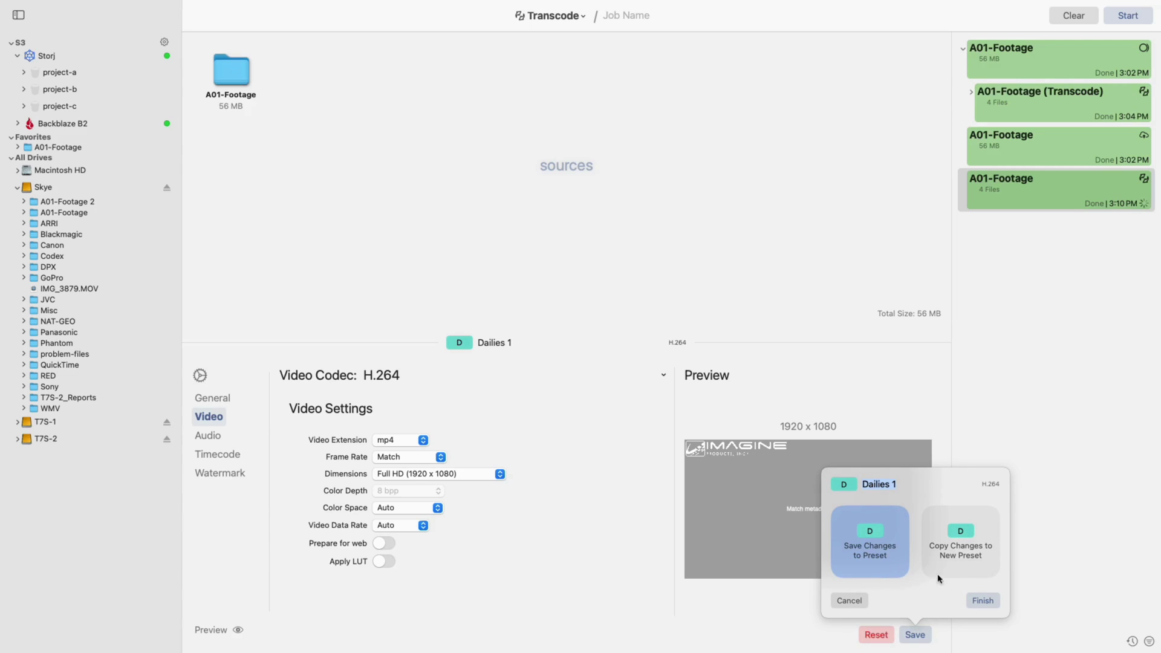
pyautogui.click(958, 560)
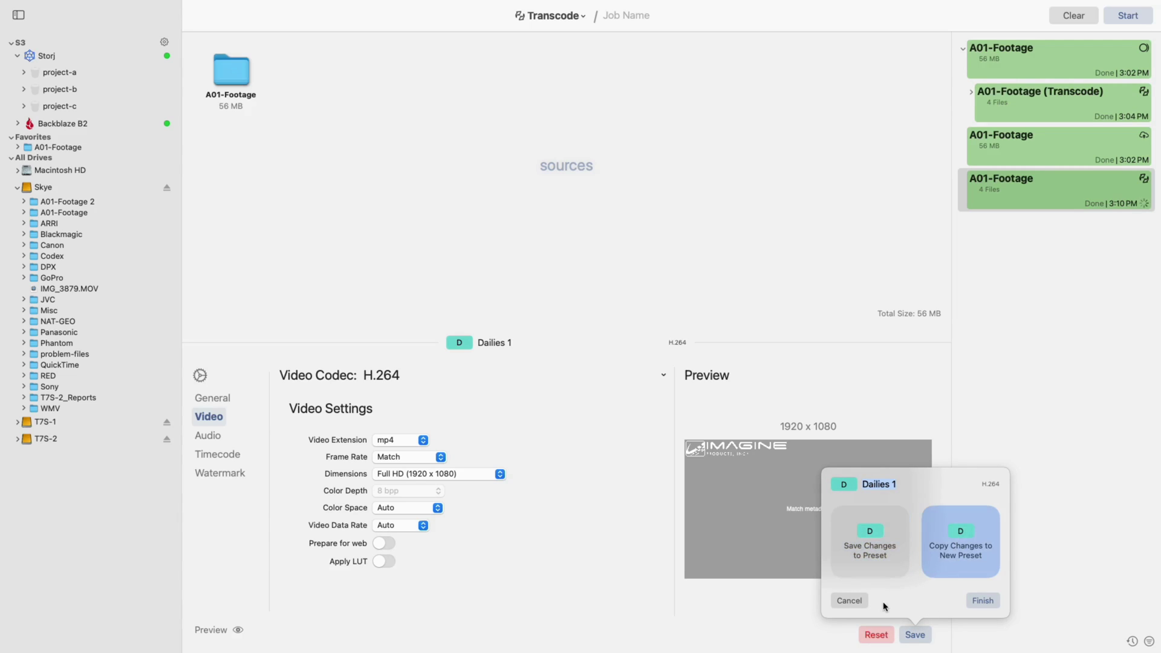
pyautogui.click(901, 482)
pyautogui.press('BackSpace')
pyautogui.write('4')
pyautogui.click(982, 602)
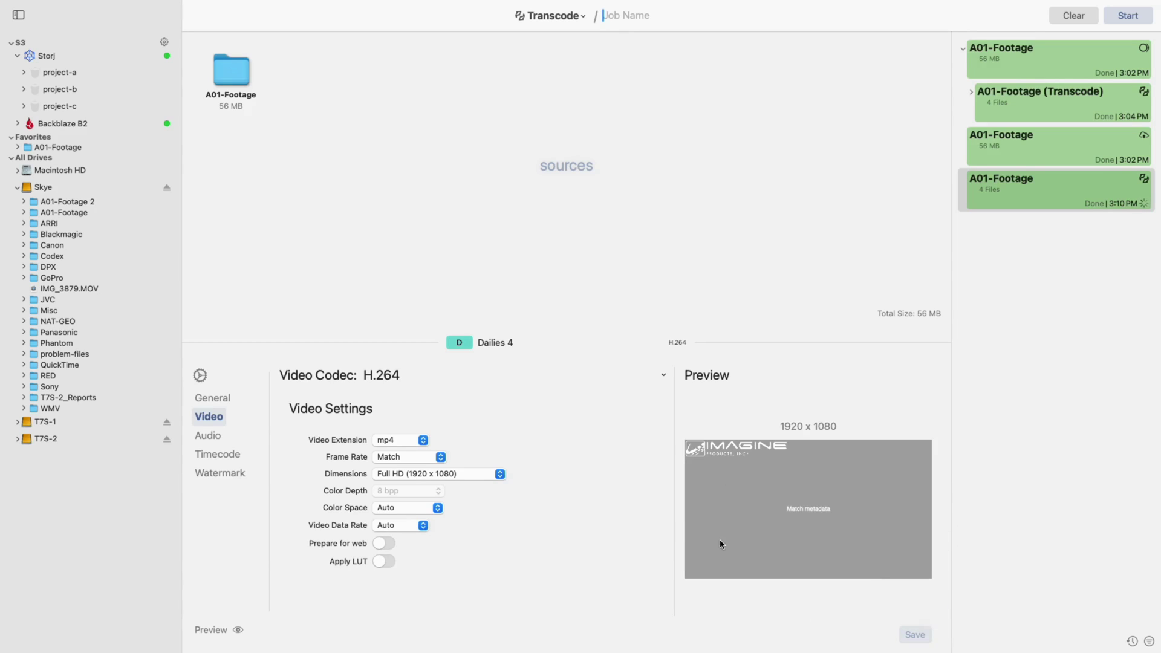